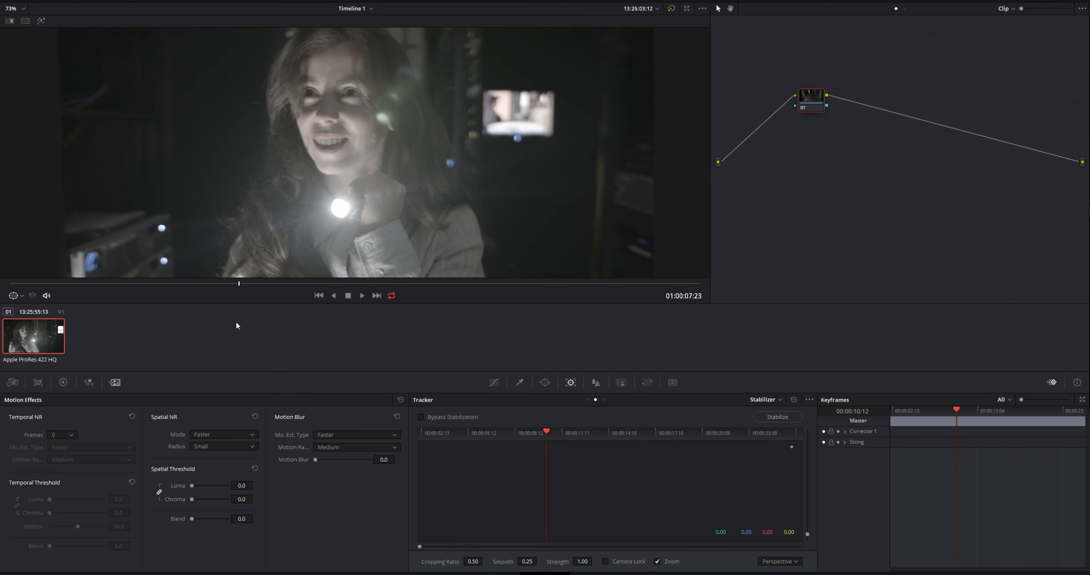
# Set temporal noise reduction on the node to 3 frames, Better motion estimation, and linked luma and chroma thresholds of about 15.6
pyautogui.moveTo(818, 98); pyautogui.dragTo(764, 150)
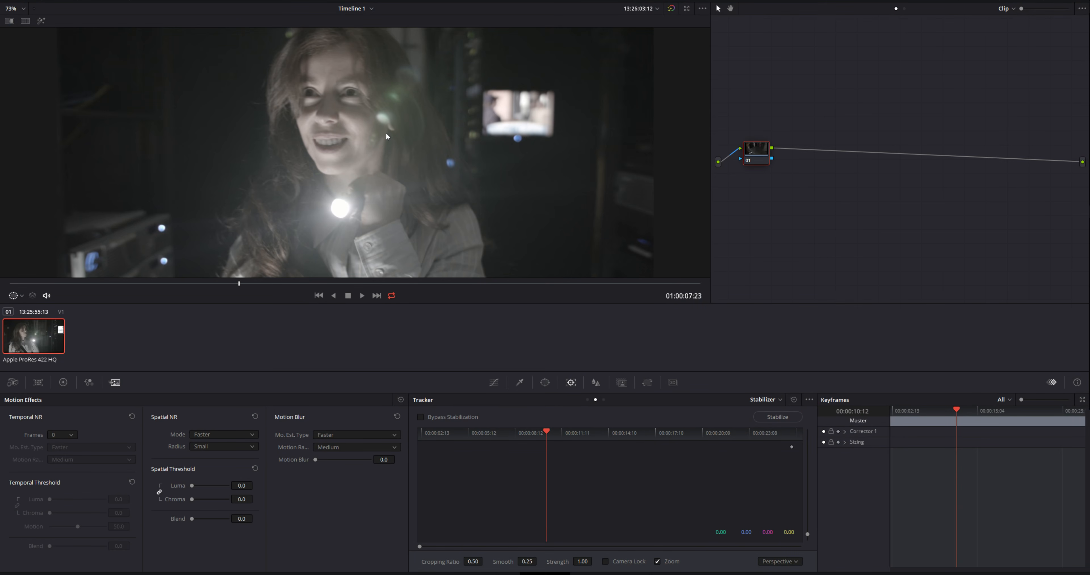
pyautogui.scroll(8, 403, 165)
pyautogui.moveTo(441, 126)
pyautogui.mouseDown()
pyautogui.moveTo(396, 157)
pyautogui.moveTo(228, 190)
pyautogui.mouseUp()
pyautogui.moveTo(550, 57); pyautogui.dragTo(405, 127)
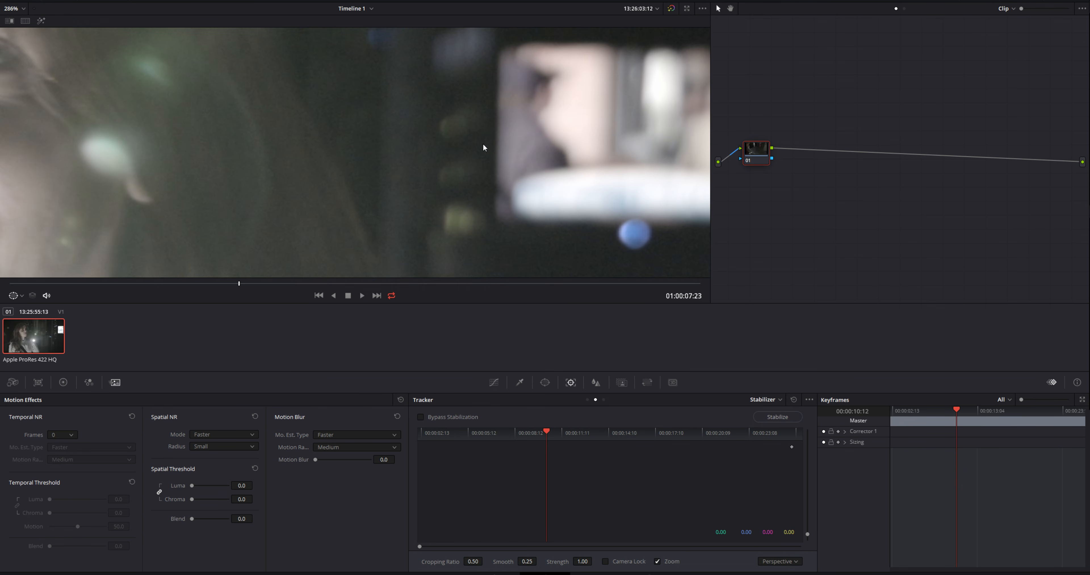
pyautogui.moveTo(518, 169); pyautogui.dragTo(429, 98)
pyautogui.scroll(1, 524, 215)
pyautogui.moveTo(513, 211); pyautogui.dragTo(377, 173)
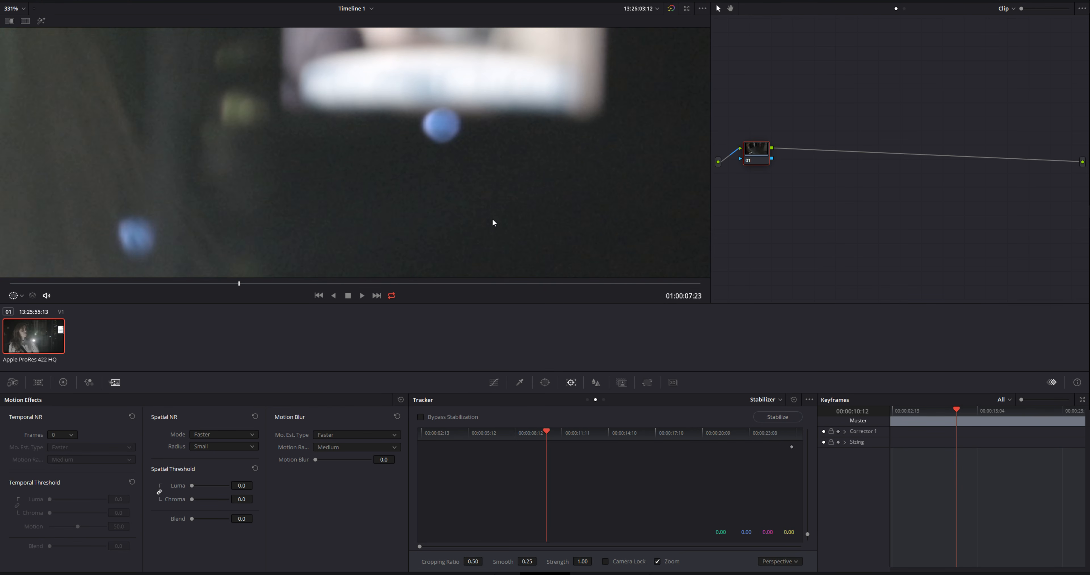
pyautogui.scroll(1, 436, 225)
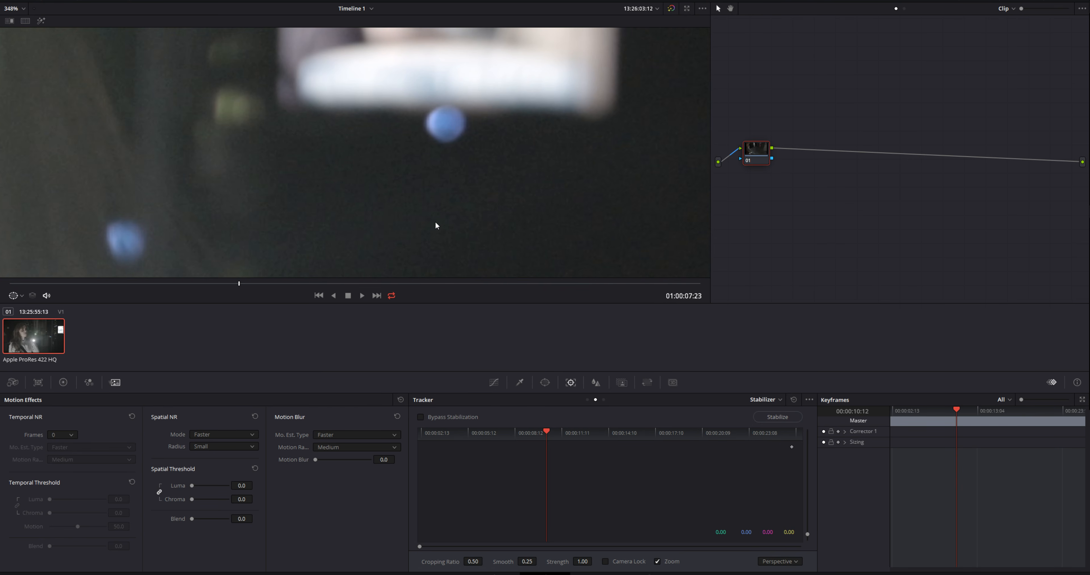
pyautogui.click(66, 434)
pyautogui.click(63, 472)
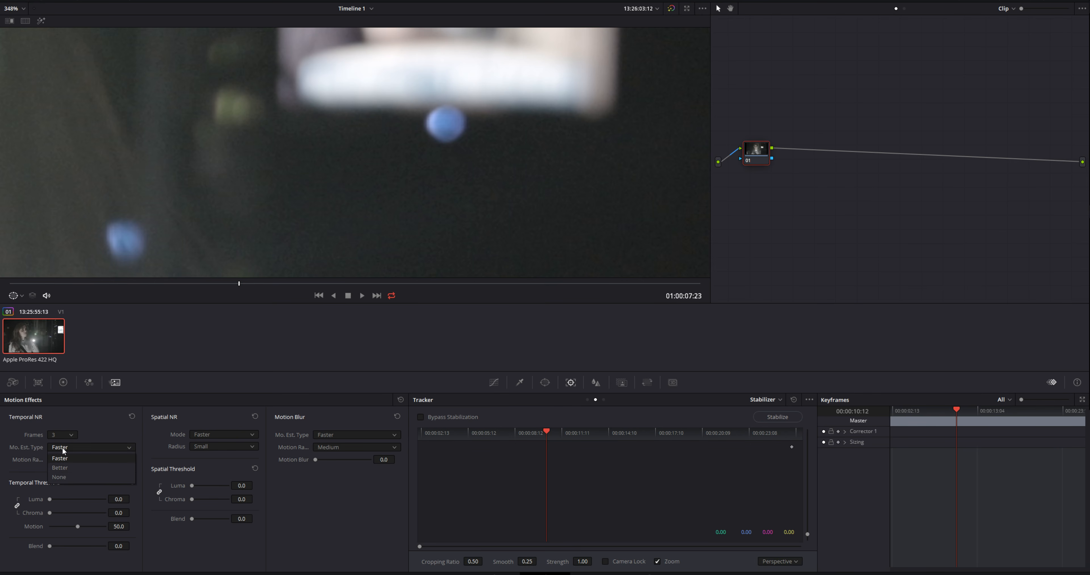
pyautogui.moveTo(119, 499); pyautogui.dragTo(132, 499)
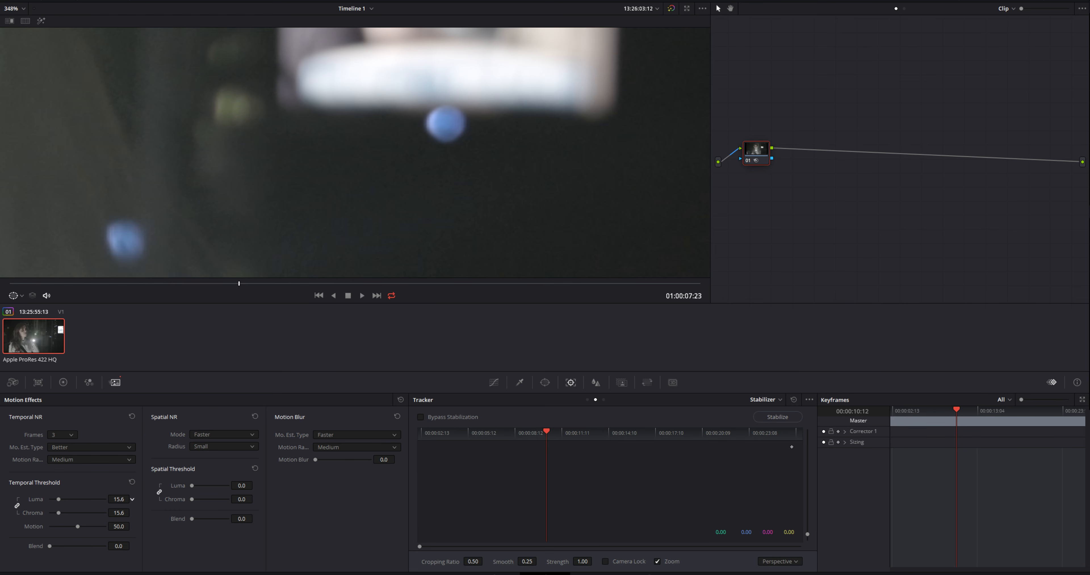
# Unlink the spatial luma and chroma thresholds, set spatial chroma to about 12.0, and check another frame
pyautogui.click(159, 491)
pyautogui.moveTo(241, 499); pyautogui.dragTo(255, 498)
pyautogui.hotkey('shift', 'z')
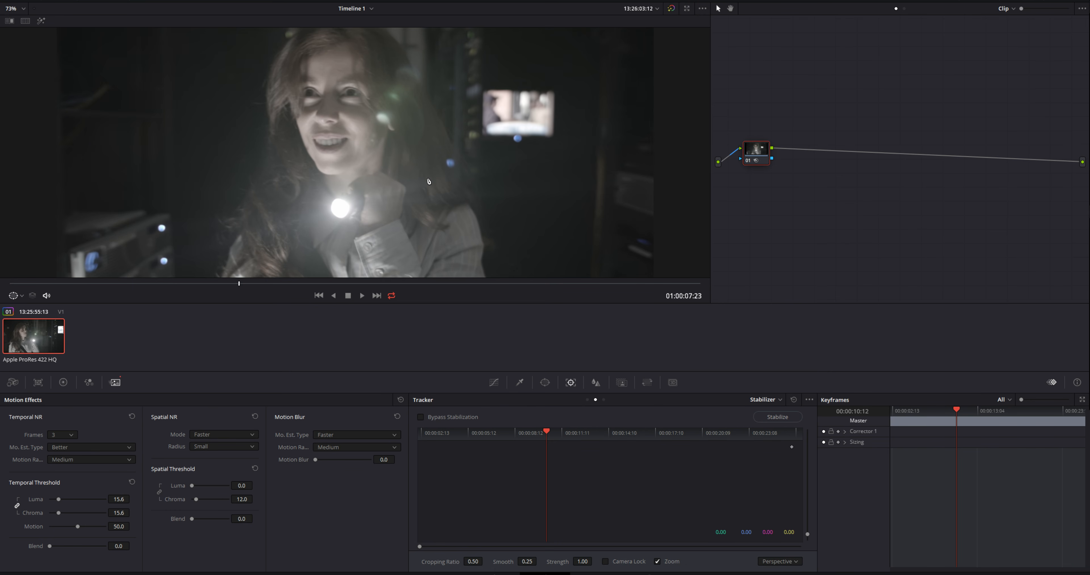
pyautogui.moveTo(259, 283); pyautogui.dragTo(224, 290)
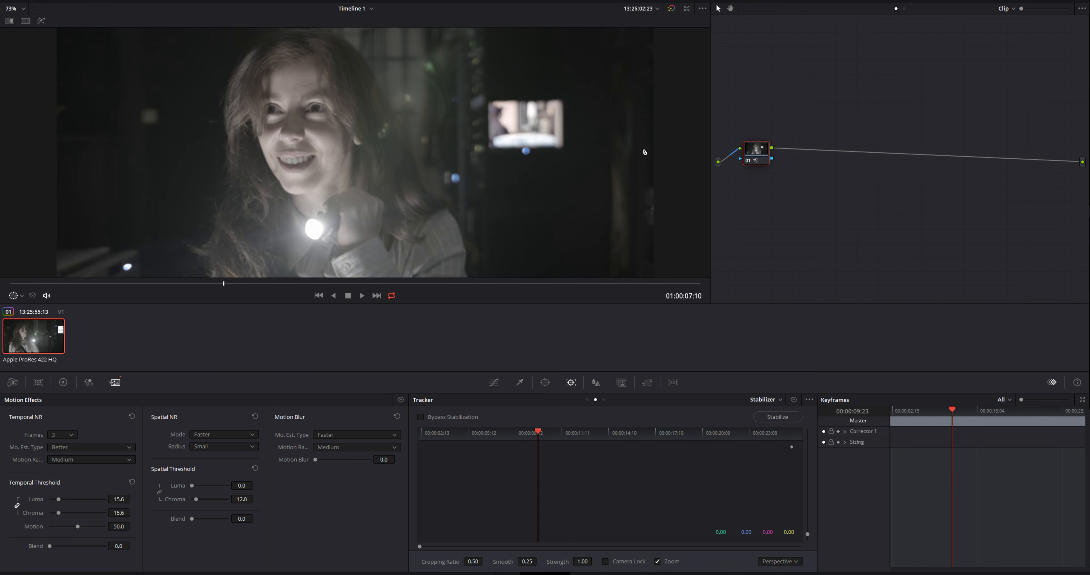
# Label the noise reduction node NR and add a serial node after it
pyautogui.rightClick(749, 152)
pyautogui.click(771, 169)
pyautogui.press('Return')
pyautogui.hotkey('alt', 's')
pyautogui.moveTo(821, 150); pyautogui.dragTo(821, 151)
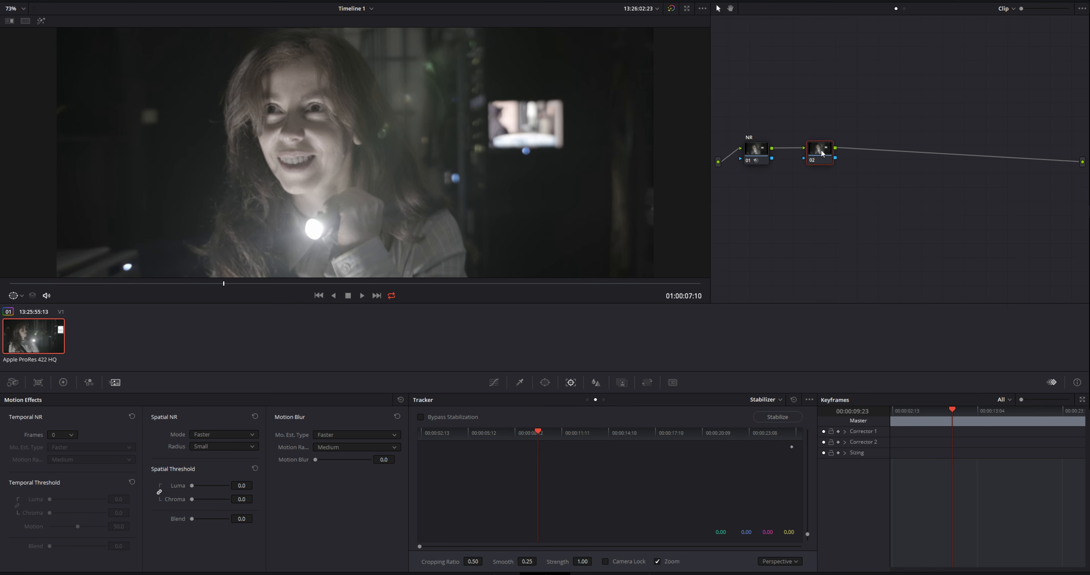
# Apply a conversion LUT to the new serial node and check it on another frame
pyautogui.rightClick(821, 153)
pyautogui.moveTo(867, 245)
pyautogui.moveTo(927, 272)
pyautogui.moveTo(985, 283)
pyautogui.moveTo(923, 294)
pyautogui.click(972, 300)
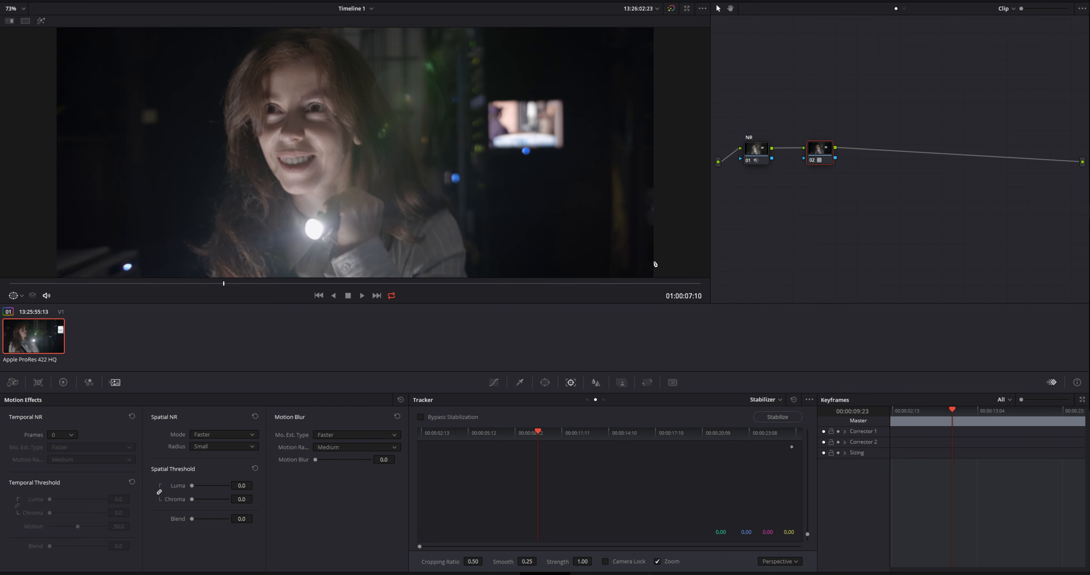
pyautogui.moveTo(253, 289); pyautogui.dragTo(188, 295)
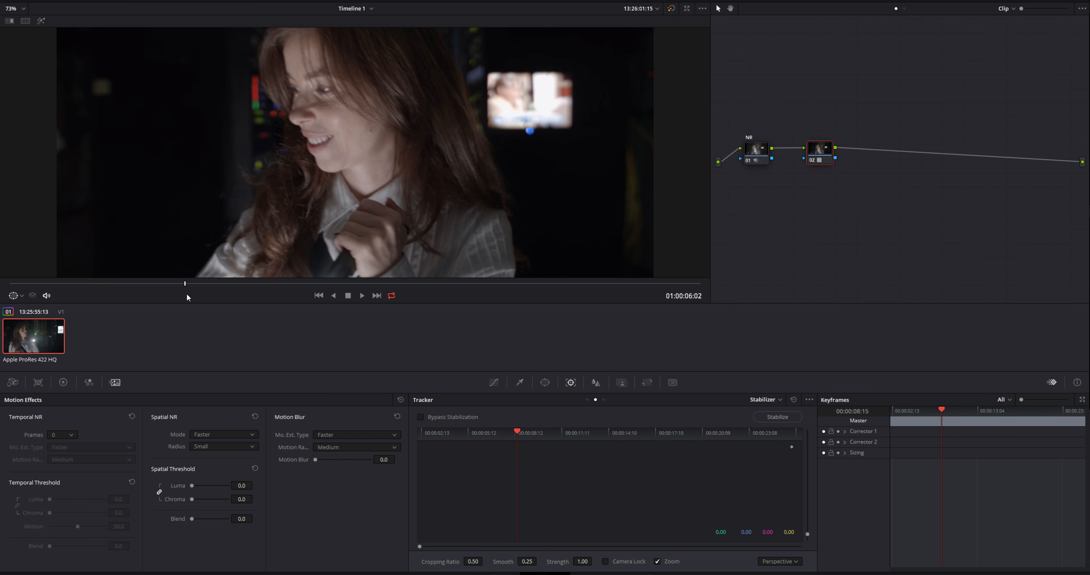
# Move the second node slightly closer to the NR node and label it LUT
pyautogui.moveTo(824, 144); pyautogui.dragTo(815, 148)
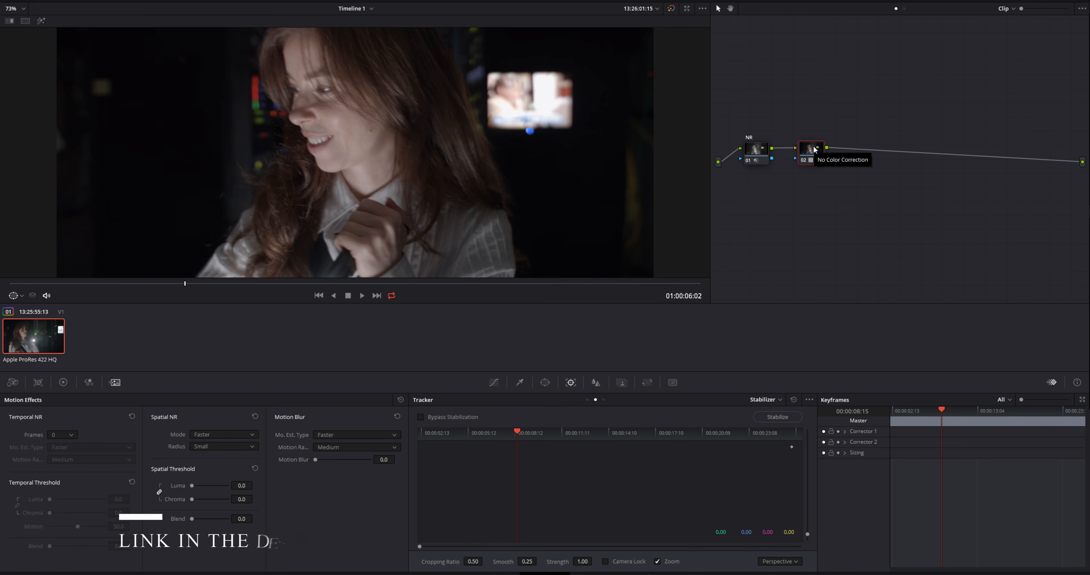
pyautogui.rightClick(815, 149)
pyautogui.click(831, 164)
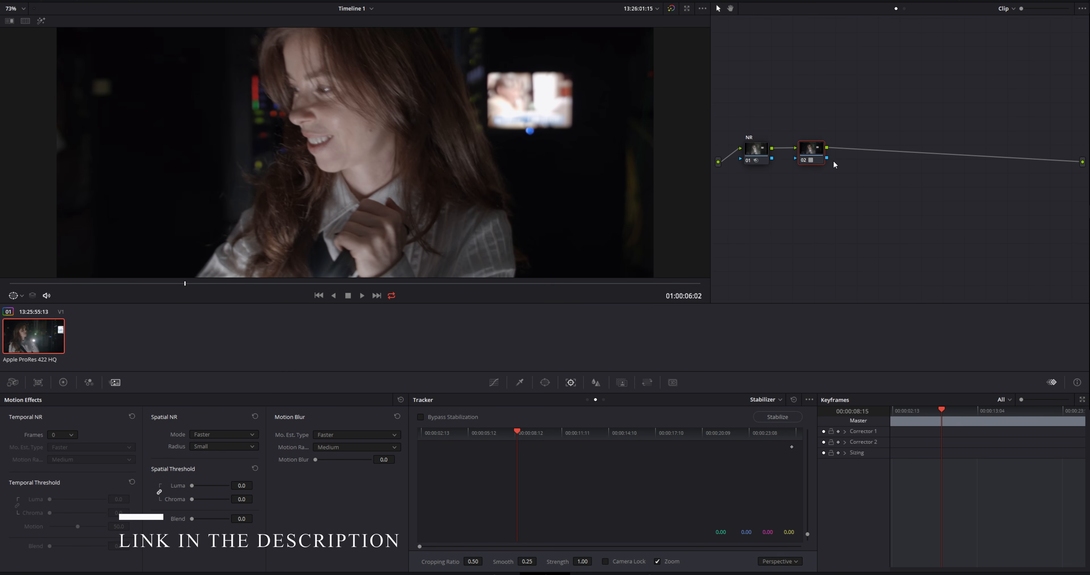
pyautogui.write('LUT')
pyautogui.press('Return')
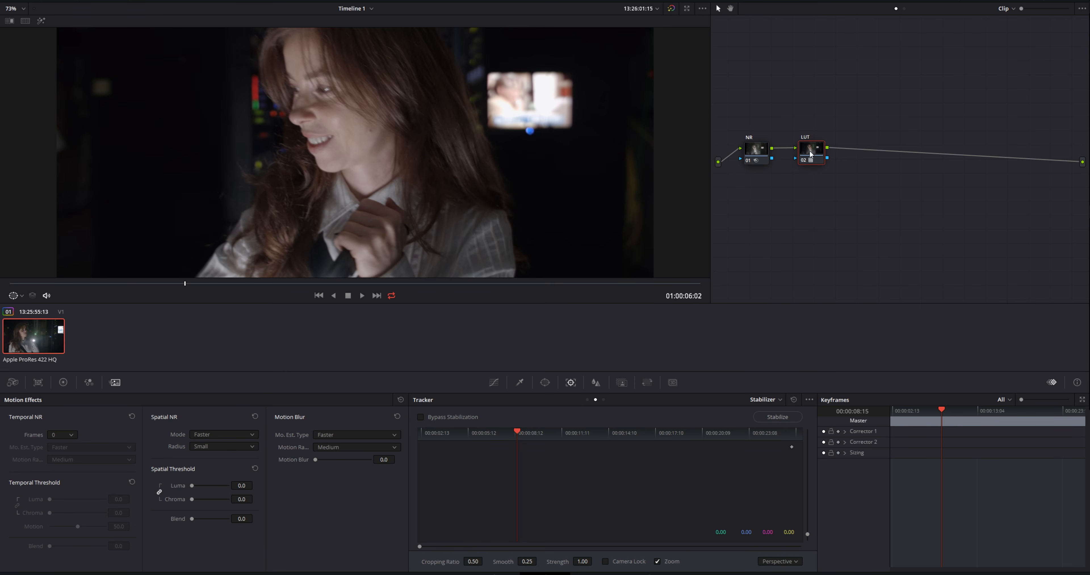
# Compare the clip with and without the grade at different frames in the full-screen viewer
pyautogui.moveTo(215, 288)
pyautogui.mouseDown()
pyautogui.moveTo(672, 281)
pyautogui.moveTo(227, 295)
pyautogui.mouseUp()
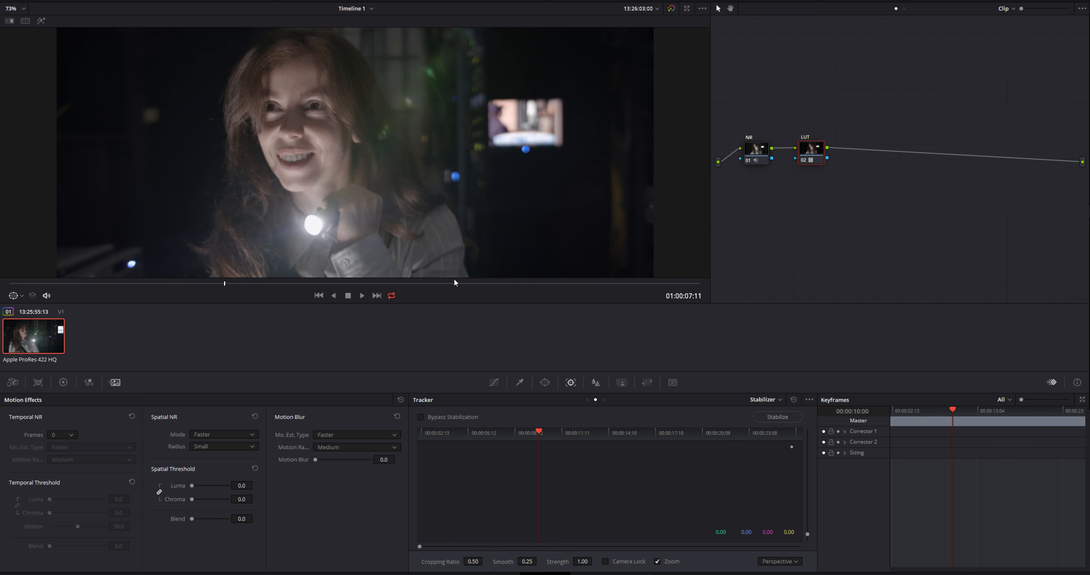
pyautogui.hotkey('shift', 'd')
pyautogui.hotkey('shift', 'd')
pyautogui.hotkey('alt', 'f')
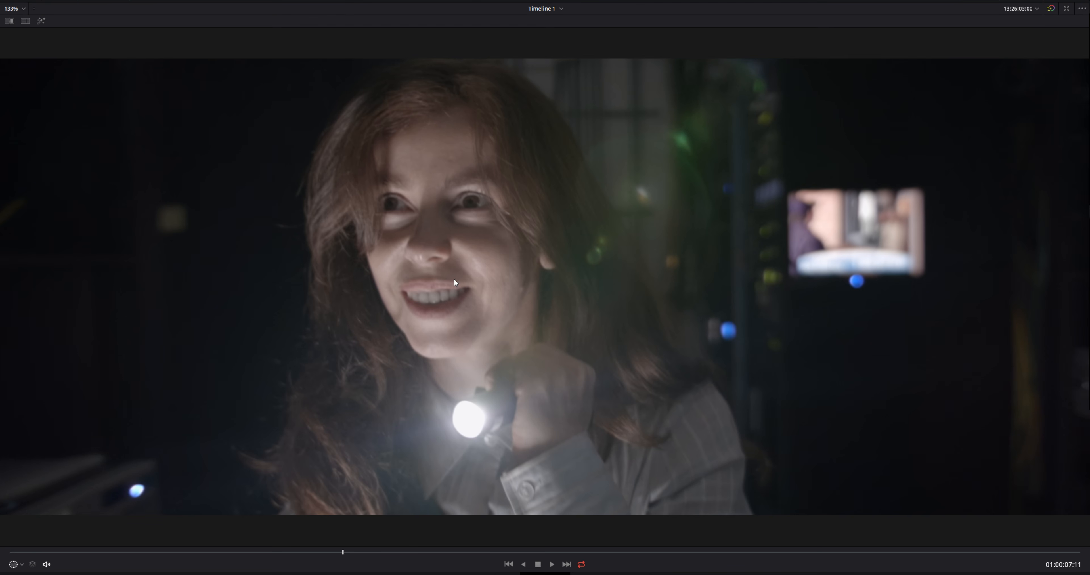
pyautogui.press('space')
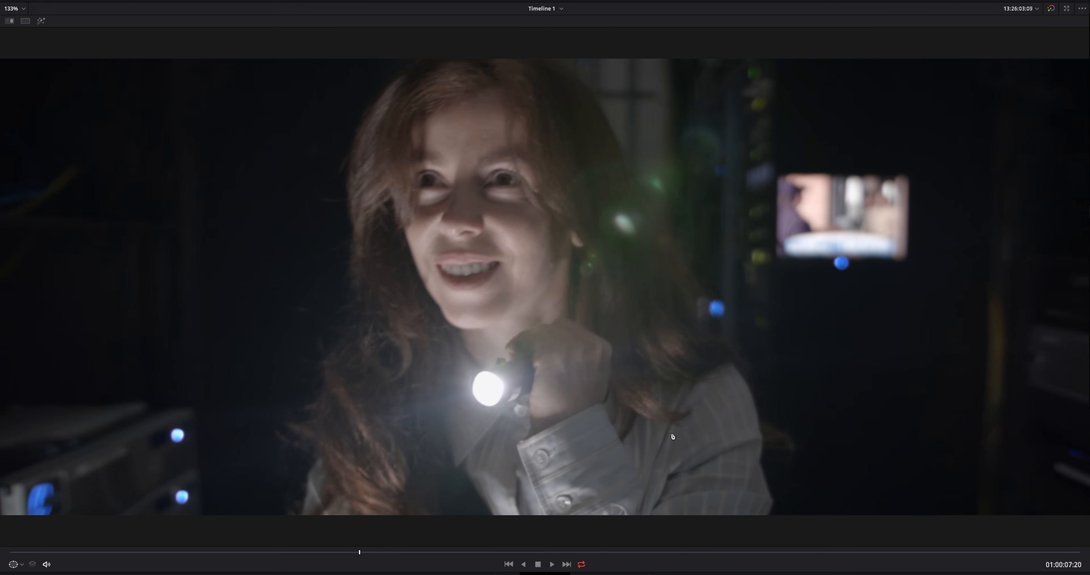
pyautogui.hotkey('shift', 'd')
pyautogui.hotkey('shift', 'd')
pyautogui.hotkey('alt', 'f')
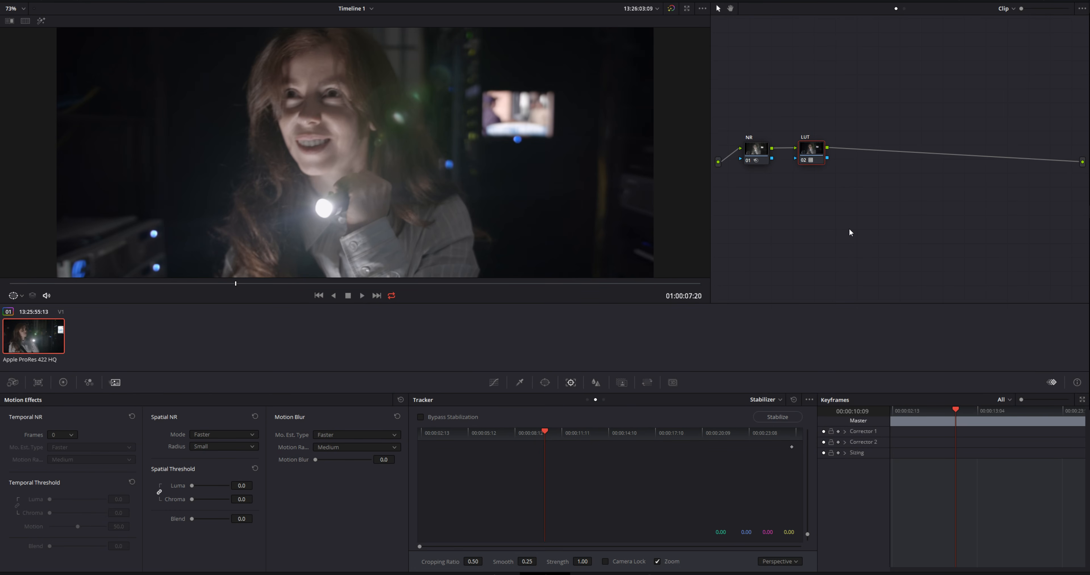
# Add a serial node after the LUT node and apply the Aperture Diffraction effect to it
pyautogui.hotkey('alt', 's')
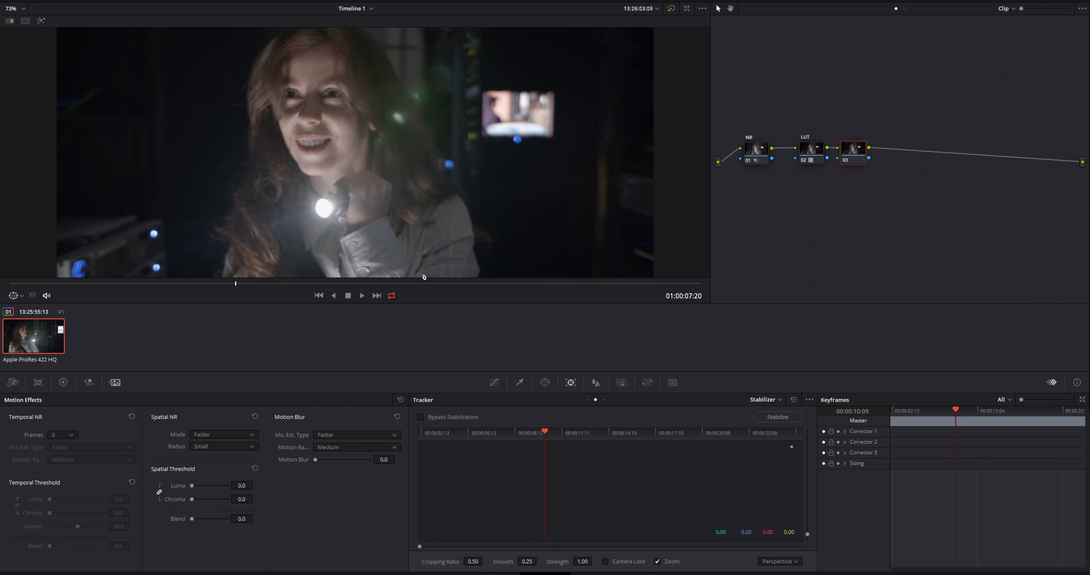
pyautogui.moveTo(408, 281); pyautogui.dragTo(316, 295)
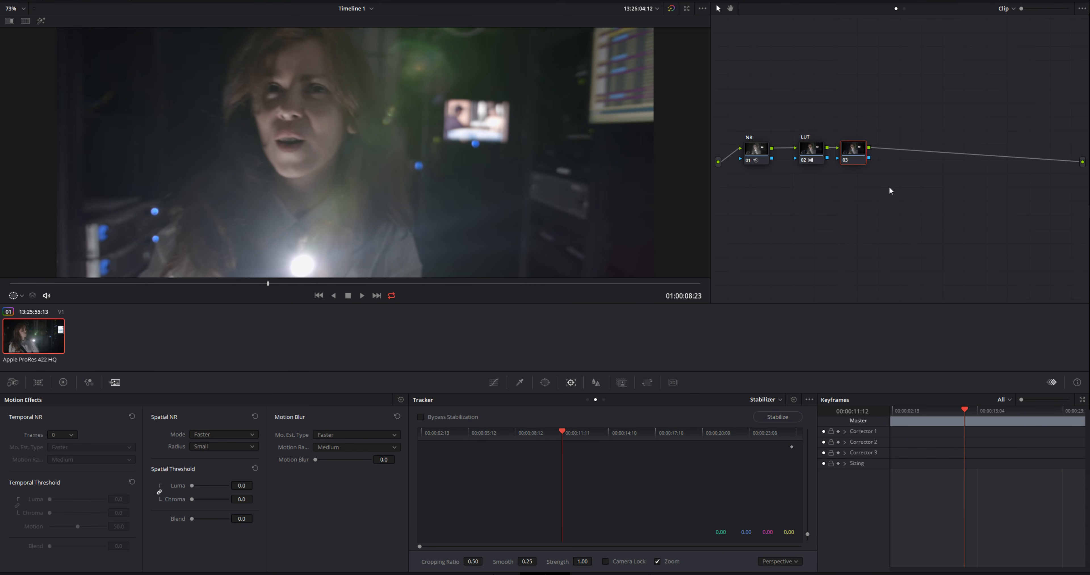
pyautogui.click(1021, 1)
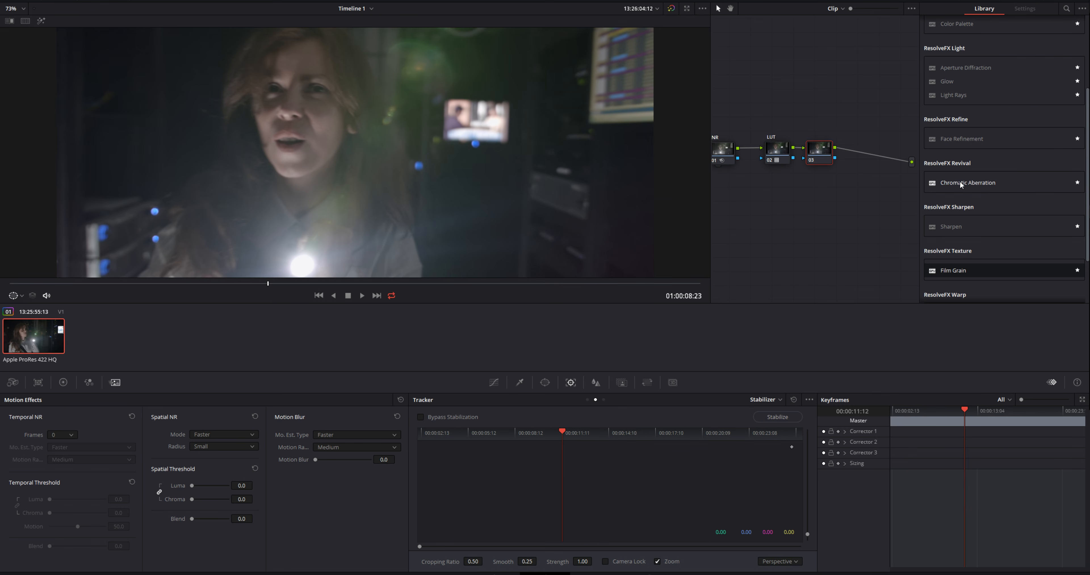
pyautogui.scroll(3, 974, 176)
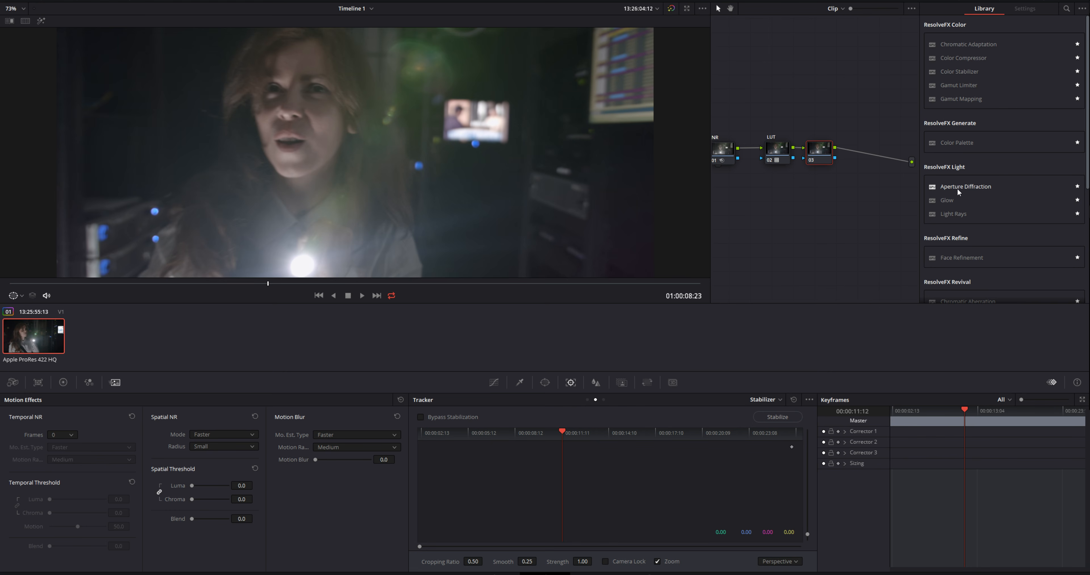
pyautogui.moveTo(949, 187); pyautogui.dragTo(820, 153)
pyautogui.moveTo(238, 283)
pyautogui.mouseDown()
pyautogui.moveTo(219, 285)
pyautogui.moveTo(263, 284)
pyautogui.moveTo(231, 287)
pyautogui.mouseUp()
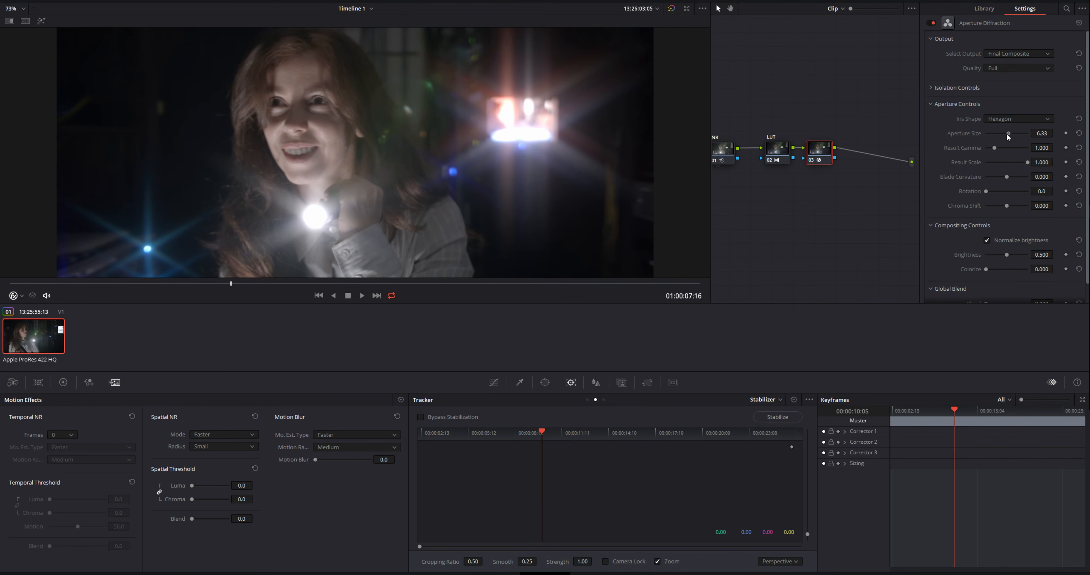
# Reduce the Aperture Diffraction aperture size to about 4.69 and set its global blend to 0.725
pyautogui.moveTo(1021, 133)
pyautogui.mouseDown()
pyautogui.moveTo(988, 132)
pyautogui.moveTo(1021, 132)
pyautogui.moveTo(1000, 134)
pyautogui.mouseUp()
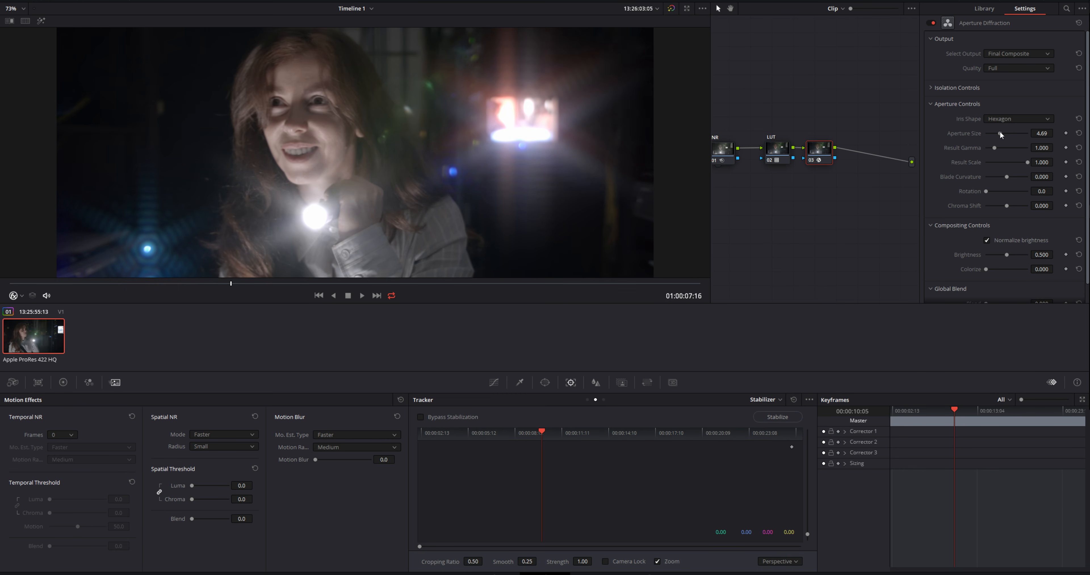
pyautogui.scroll(-1, 954, 242)
pyautogui.moveTo(988, 283); pyautogui.dragTo(1015, 284)
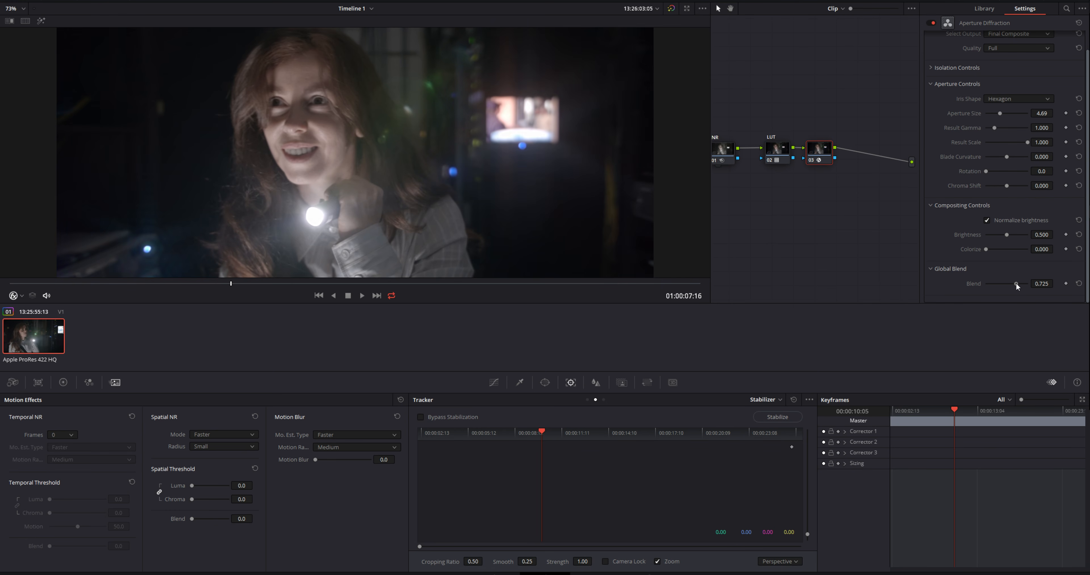
# Fine-tune Aperture Diffraction to an aperture size of 4.53 and a result gamma of 1.316, then close the effects library
pyautogui.moveTo(225, 284)
pyautogui.mouseDown()
pyautogui.moveTo(259, 283)
pyautogui.moveTo(221, 287)
pyautogui.mouseUp()
pyautogui.scroll(5, 533, 164)
pyautogui.moveTo(561, 148); pyautogui.dragTo(425, 223)
pyautogui.scroll(3, 424, 224)
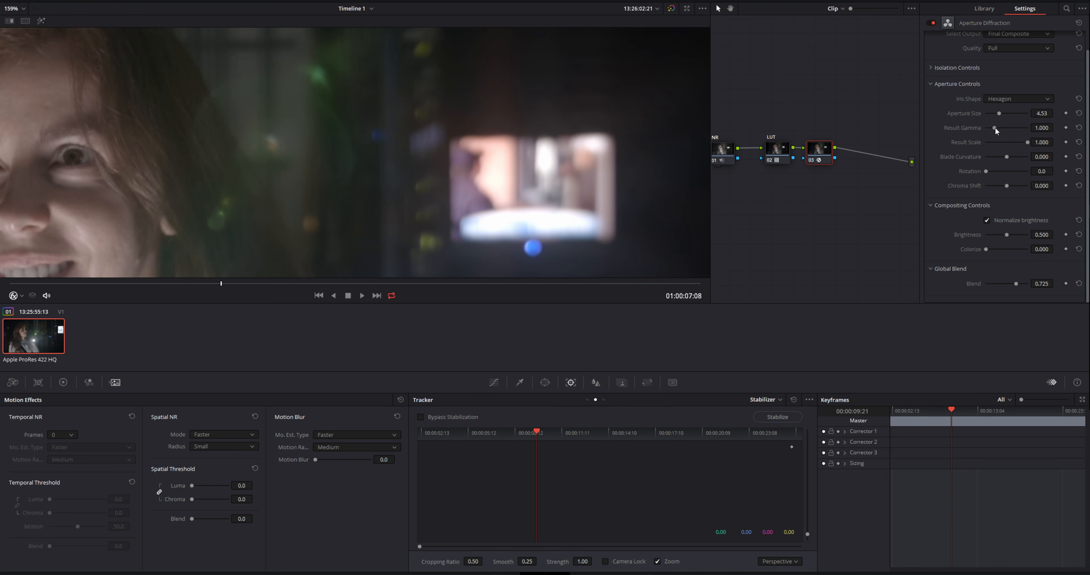
pyautogui.moveTo(996, 128); pyautogui.dragTo(999, 130)
pyautogui.hotkey('shift', 'z')
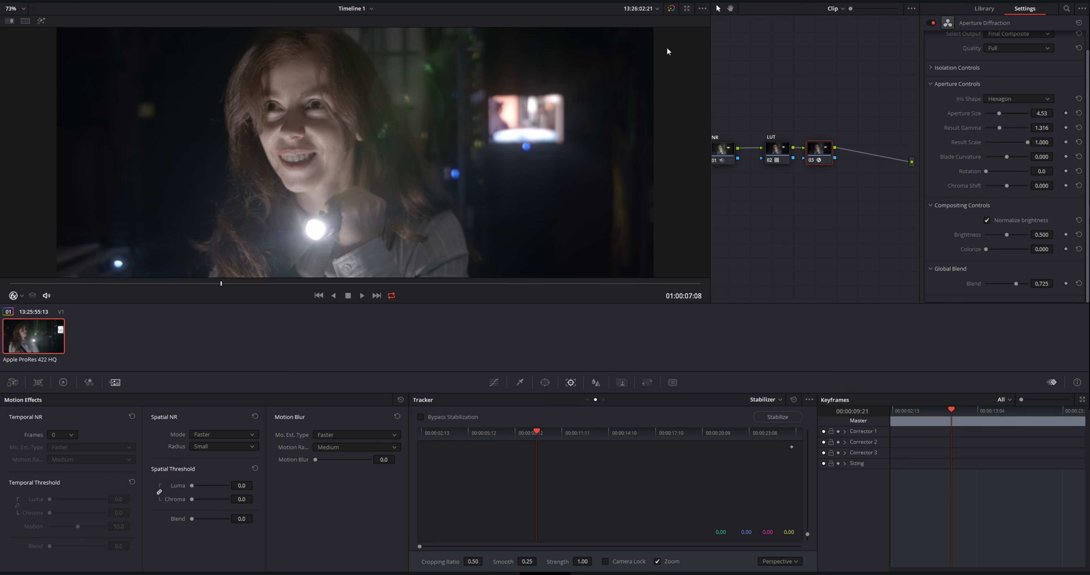
pyautogui.click(1032, 1)
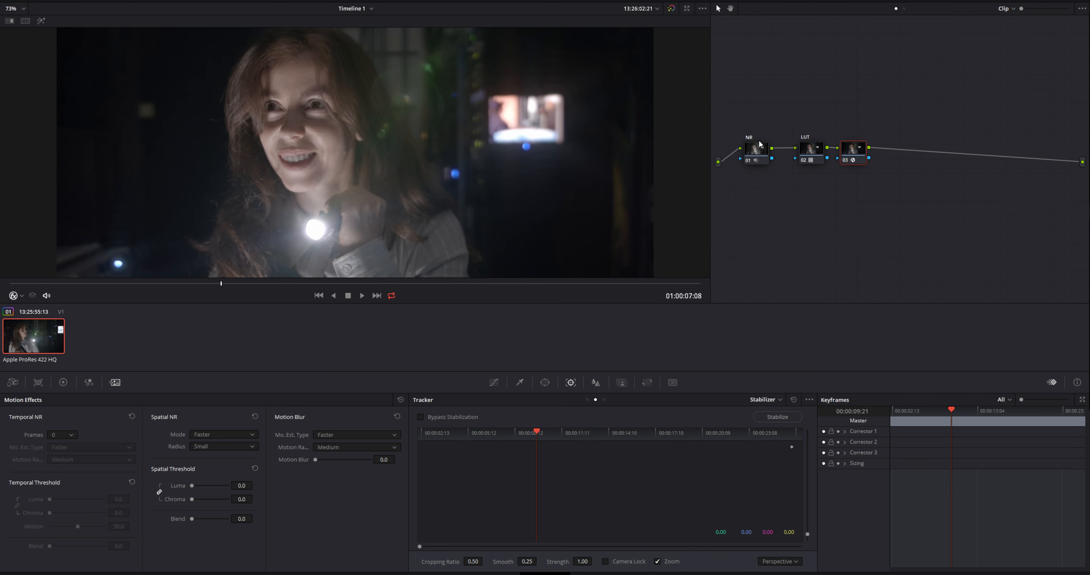
# Label the Aperture Diffraction node effect and add a serial node after it labelled LOOK
pyautogui.rightClick(847, 150)
pyautogui.click(870, 169)
pyautogui.hotkey('alt', 's')
pyautogui.rightClick(891, 150)
pyautogui.click(907, 165)
pyautogui.write('LOOK')
pyautogui.press('Return')
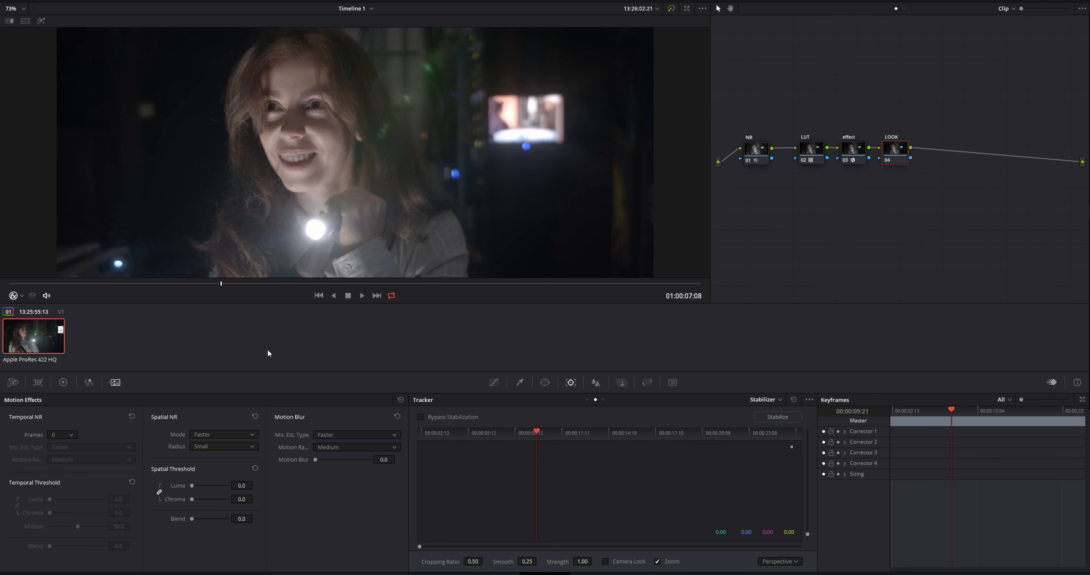
# Push the LOOK node's lift toward teal-blue in the primaries wheels, to about R -0.04, G 0.01, B 0.04
pyautogui.click(65, 382)
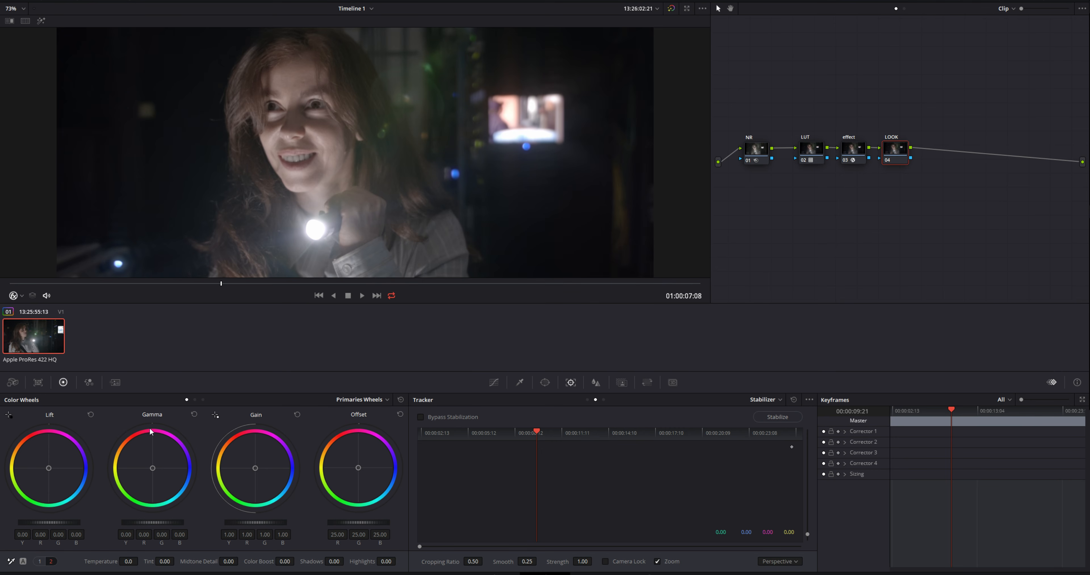
pyautogui.moveTo(262, 282)
pyautogui.mouseDown()
pyautogui.moveTo(272, 281)
pyautogui.moveTo(245, 285)
pyautogui.mouseUp()
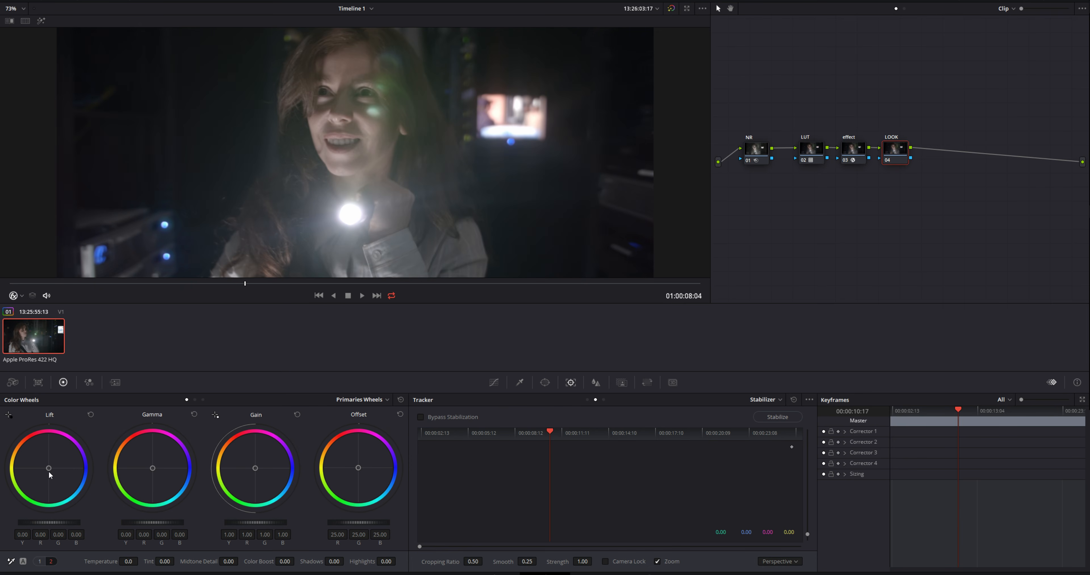
pyautogui.moveTo(49, 469); pyautogui.dragTo(49, 471)
pyautogui.moveTo(51, 471); pyautogui.dragTo(51, 471)
pyautogui.moveTo(299, 284)
pyautogui.mouseDown()
pyautogui.moveTo(333, 285)
pyautogui.moveTo(198, 291)
pyautogui.moveTo(222, 290)
pyautogui.mouseUp()
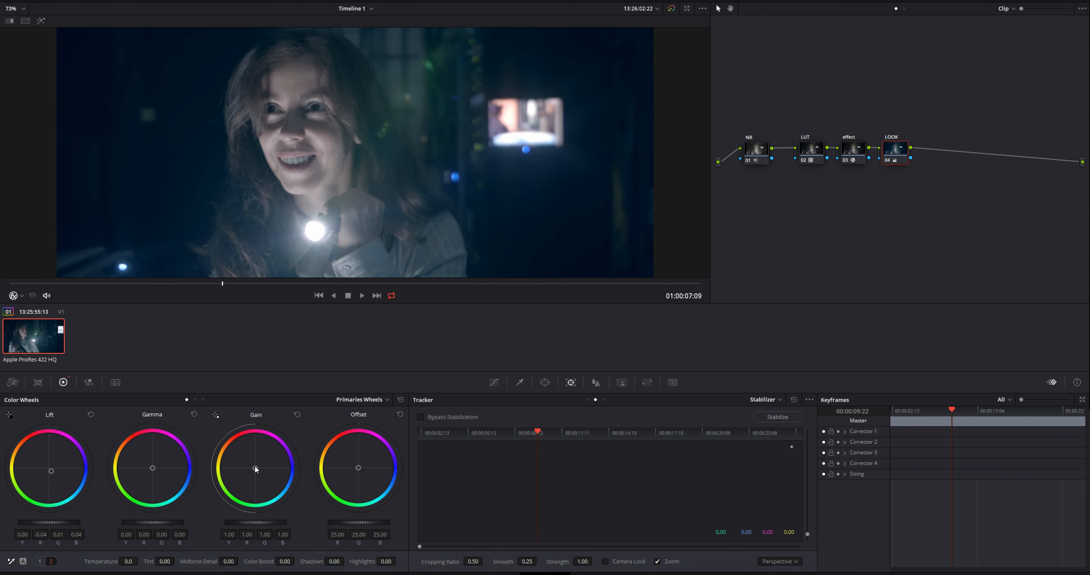
# Warm the LOOK node's gain to R 1.03, G 0.99, B 1.01, nudge gamma warmer, and set lift red to -0.05
pyautogui.moveTo(255, 468); pyautogui.dragTo(255, 467)
pyautogui.moveTo(153, 470); pyautogui.dragTo(152, 469)
pyautogui.moveTo(50, 475); pyautogui.dragTo(51, 476)
pyautogui.moveTo(306, 289); pyautogui.dragTo(213, 284)
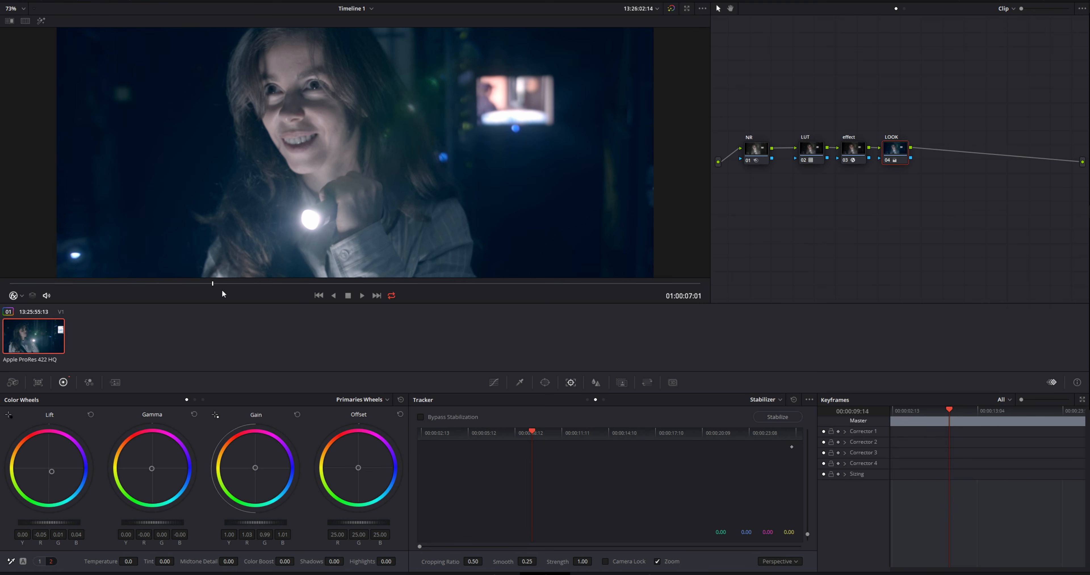
# Add a layer node beneath the LOOK node, combined through a layer mixer
pyautogui.hotkey('alt', 'l')
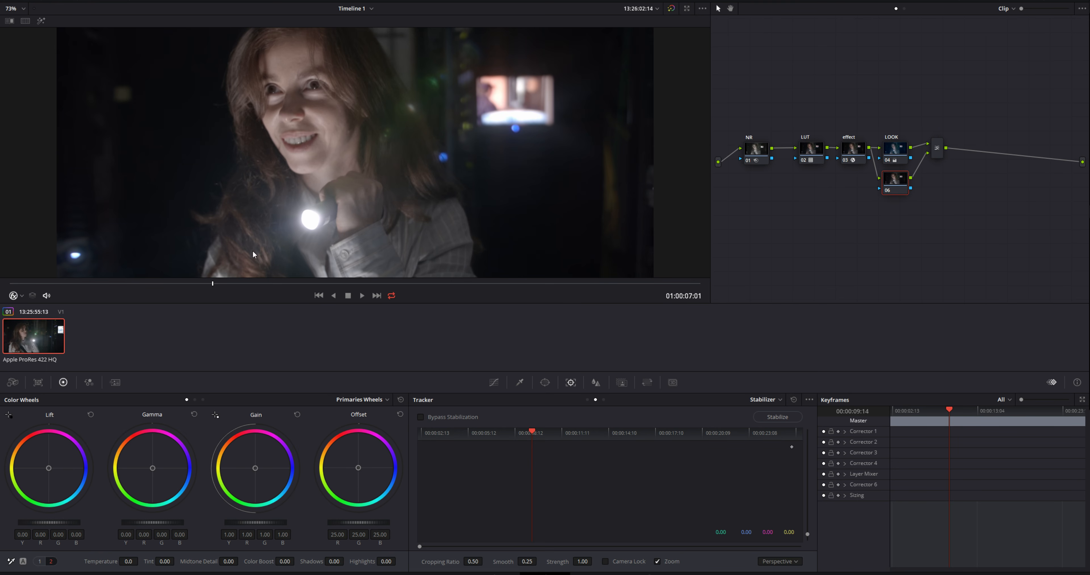
pyautogui.scroll(-2, 296, 173)
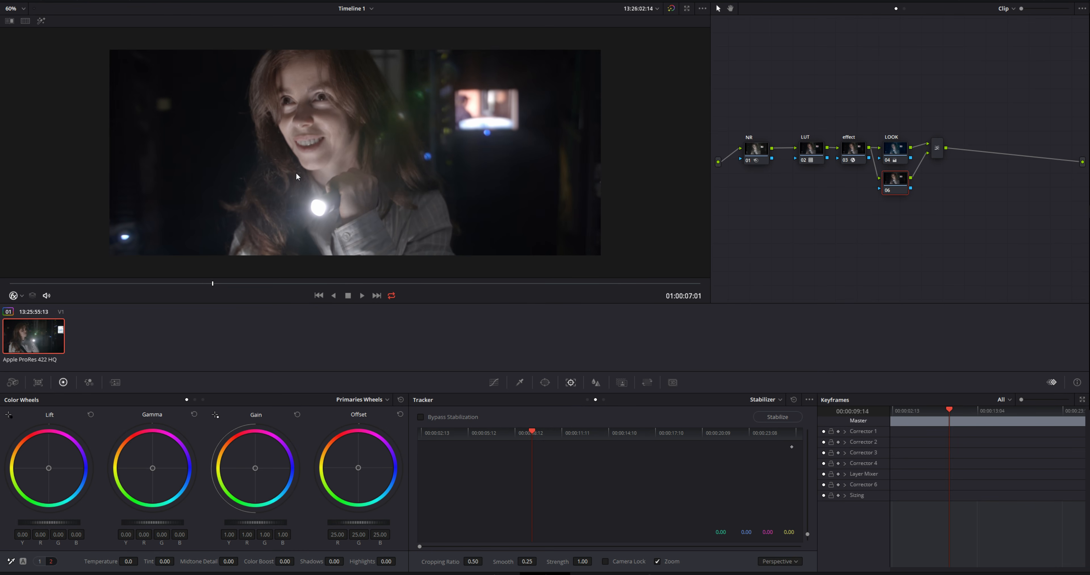
# Restrict the new layer node's HSL qualifier to saturation by disabling hue and luminance, and lower the saturation high to 3.8
pyautogui.scroll(1, 307, 124)
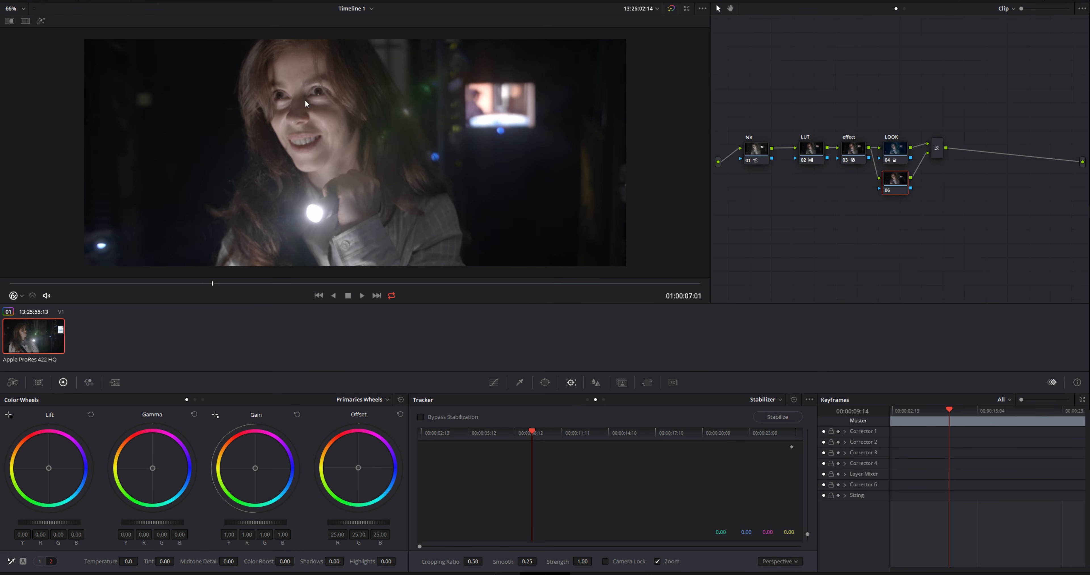
pyautogui.click(520, 383)
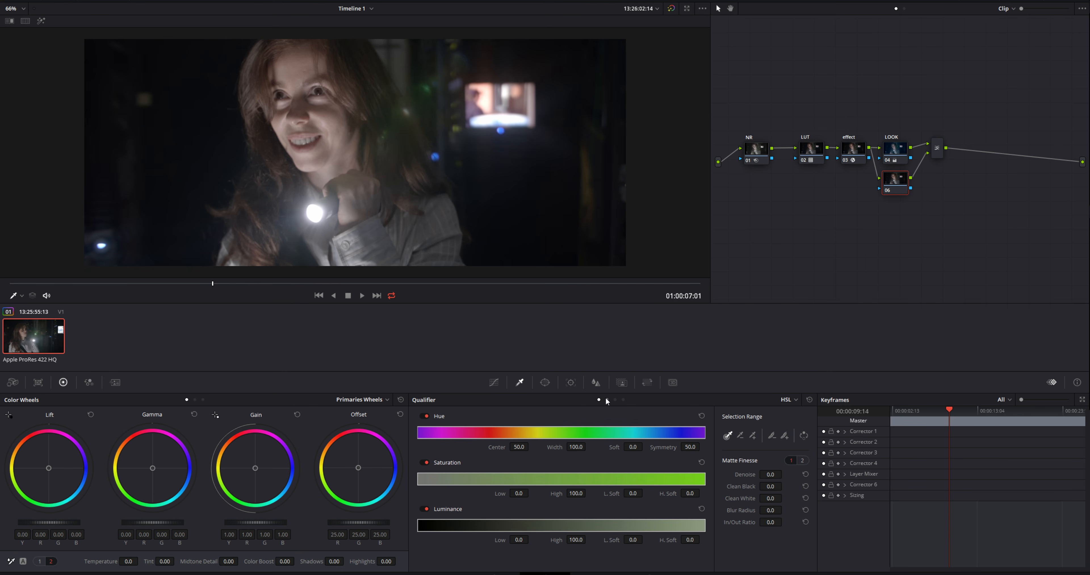
pyautogui.click(426, 415)
pyautogui.click(425, 510)
pyautogui.moveTo(703, 479); pyautogui.dragTo(423, 479)
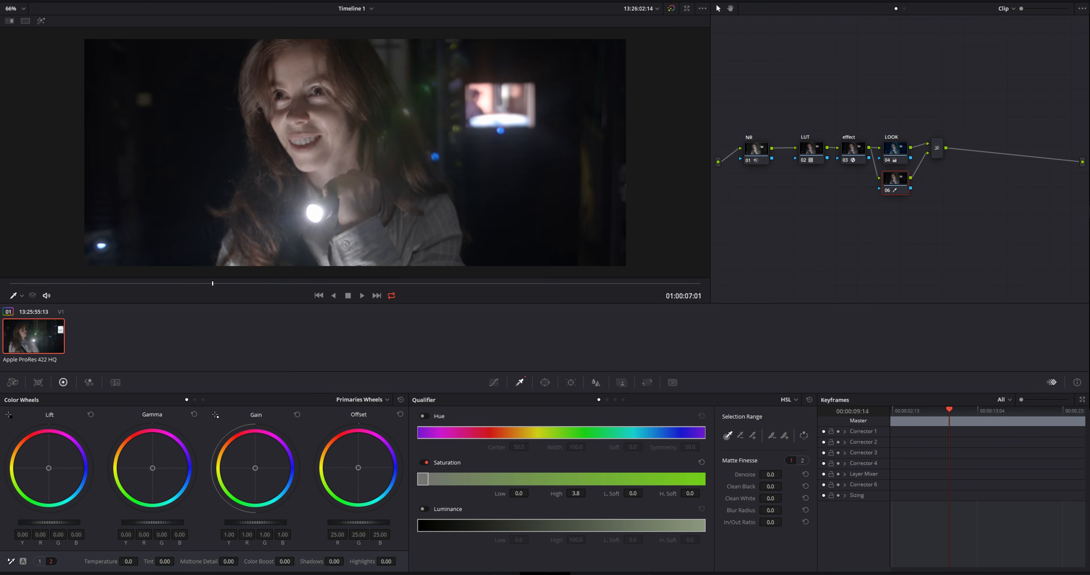
# Preview the key with Highlight and set the qualifier's saturation to low 1.0, high 100.0 and low softness 3.0
pyautogui.click(41, 20)
pyautogui.moveTo(570, 492); pyautogui.dragTo(527, 493)
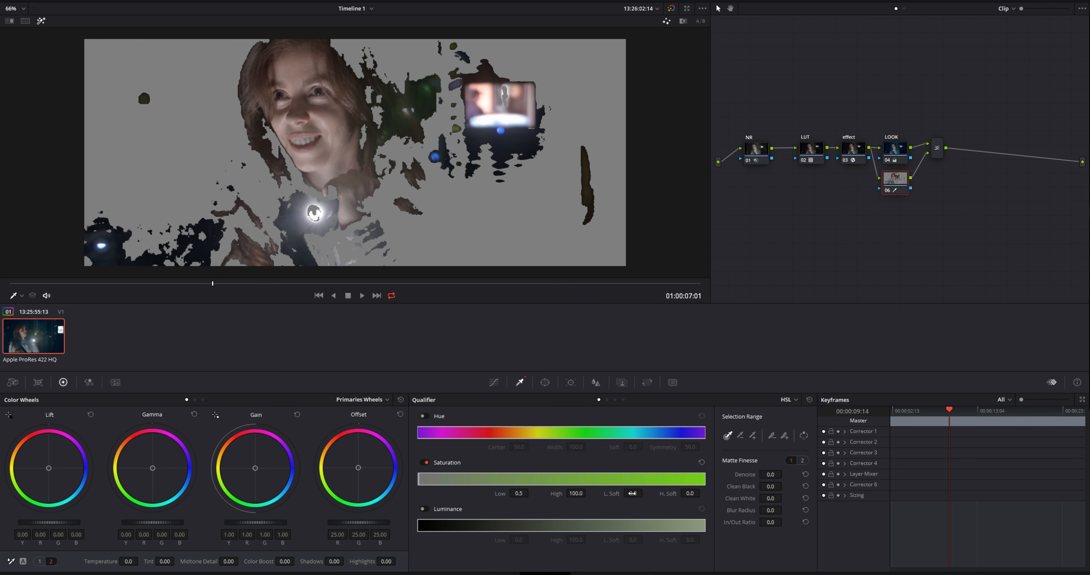
pyautogui.moveTo(632, 494); pyautogui.dragTo(645, 493)
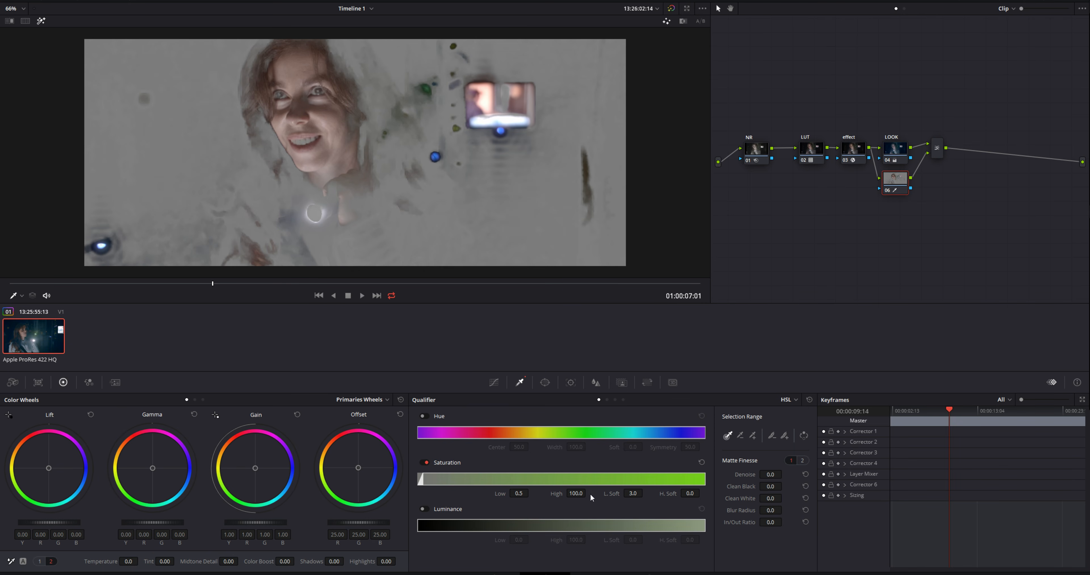
pyautogui.moveTo(526, 493); pyautogui.dragTo(532, 493)
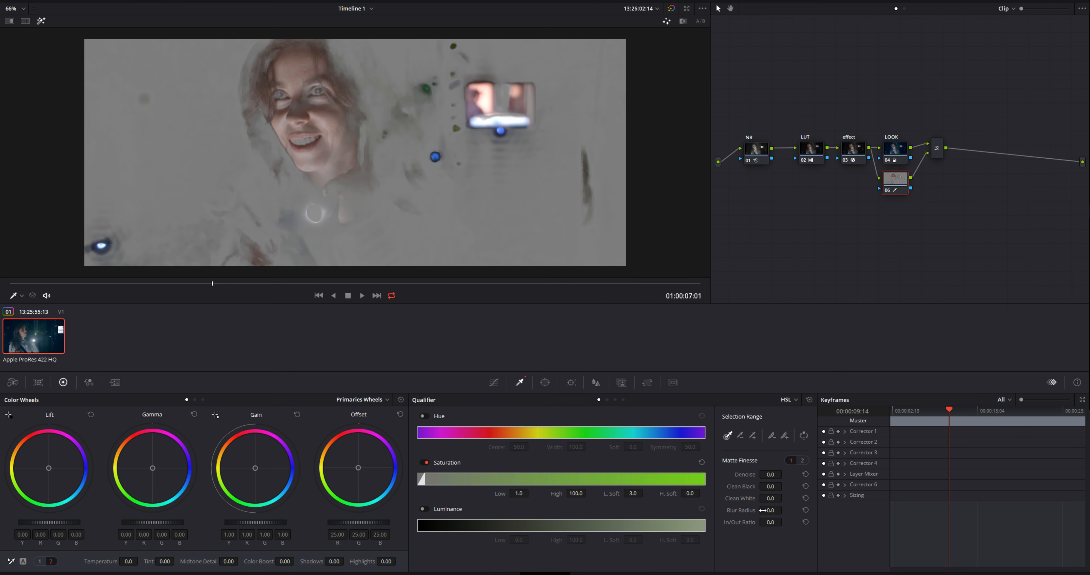
# Set the matte finesse to denoise 30.5 and blur radius 10.8, and check the key across the clip before turning Highlight off
pyautogui.moveTo(785, 510); pyautogui.dragTo(784, 473)
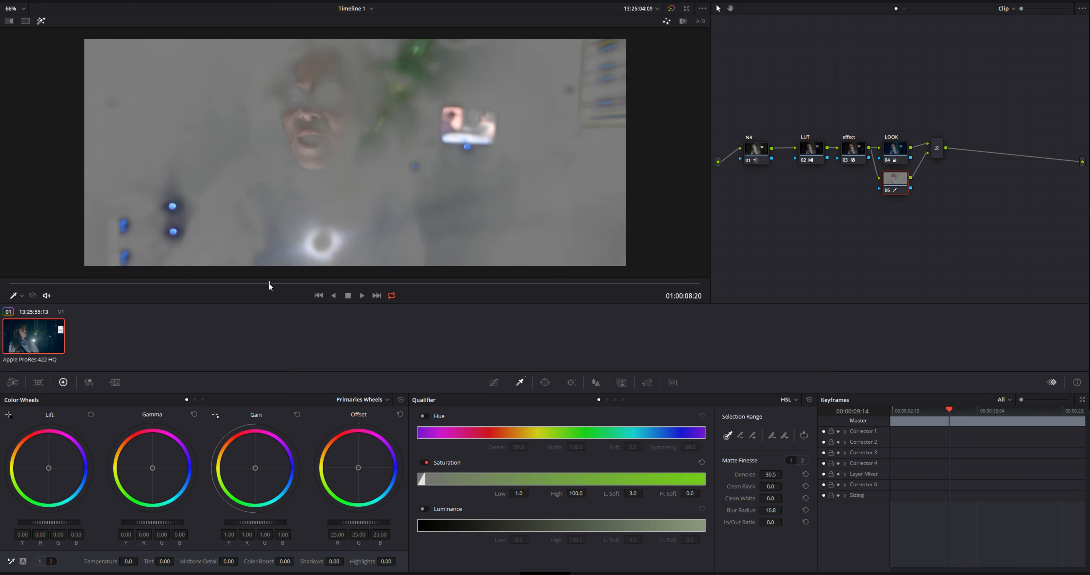
pyautogui.moveTo(255, 285); pyautogui.dragTo(208, 290)
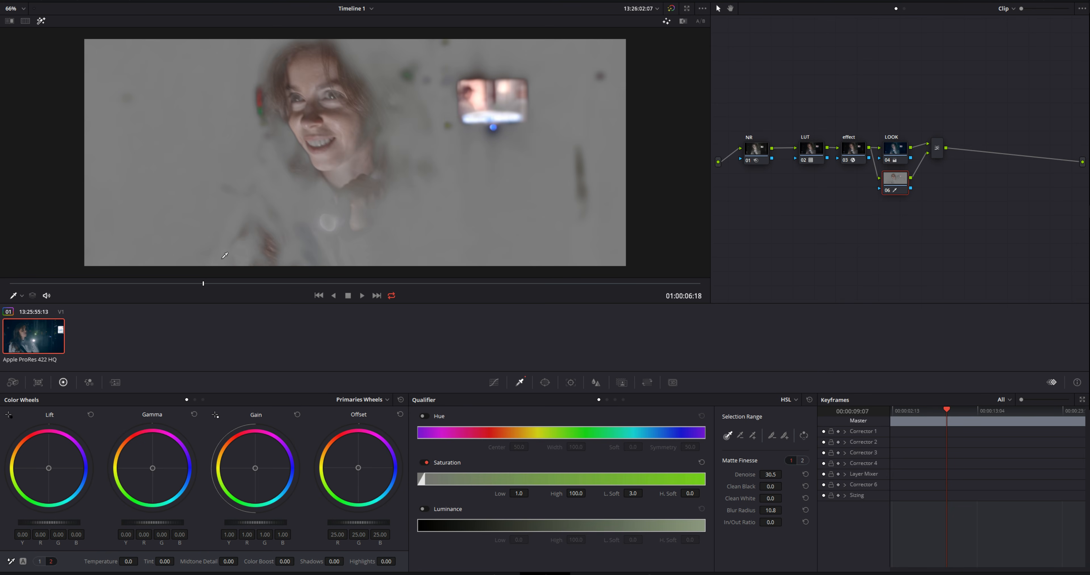
pyautogui.click(41, 20)
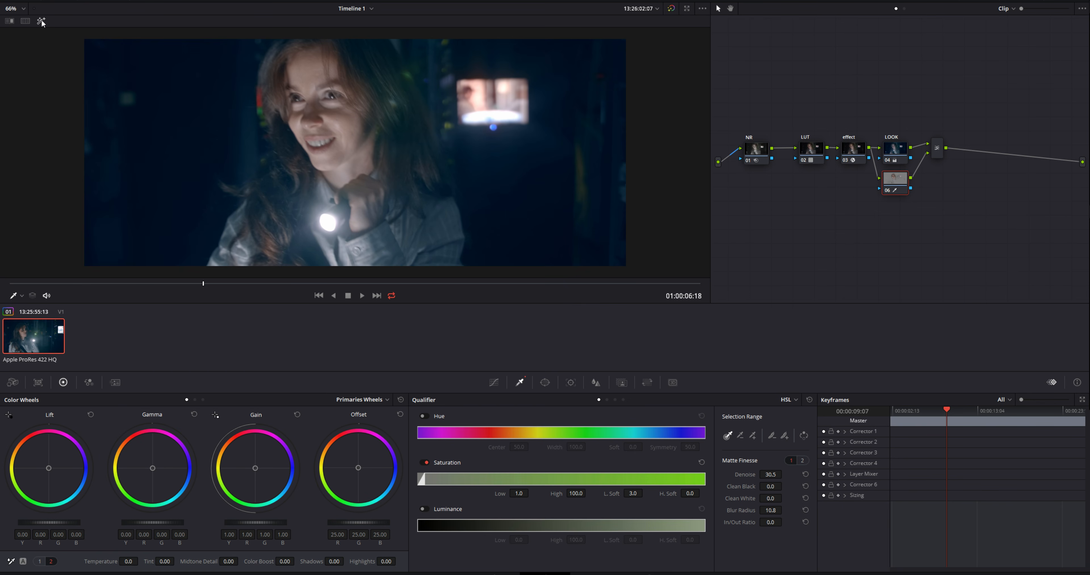
pyautogui.scroll(-1, 432, 195)
pyautogui.scroll(1, 432, 195)
pyautogui.moveTo(222, 288); pyautogui.dragTo(198, 282)
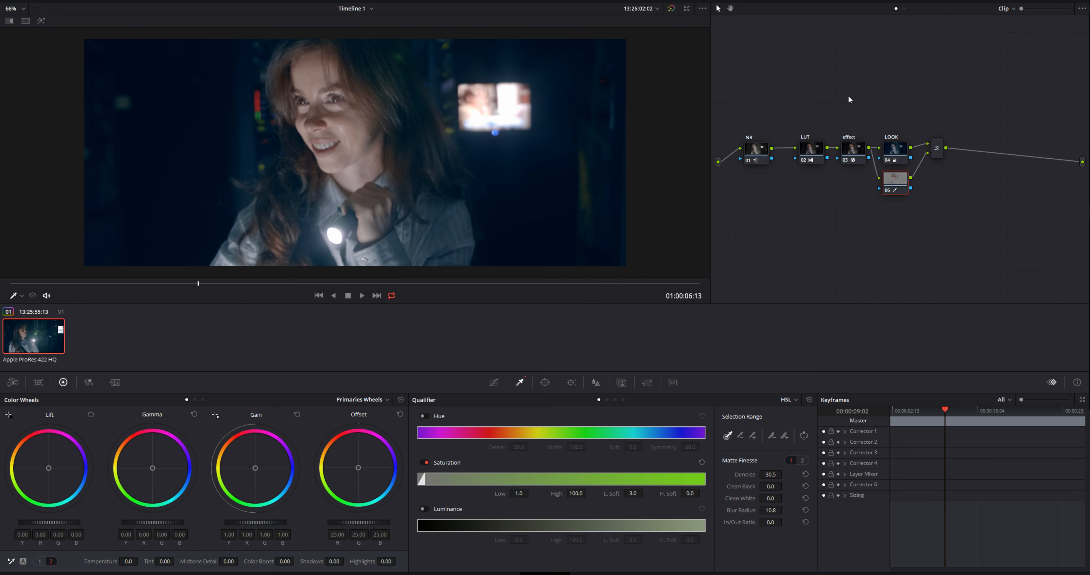
# On the LOOK node, warm the shadows in the log wheels to R 0.16, G -0.04, B -0.13
pyautogui.click(894, 151)
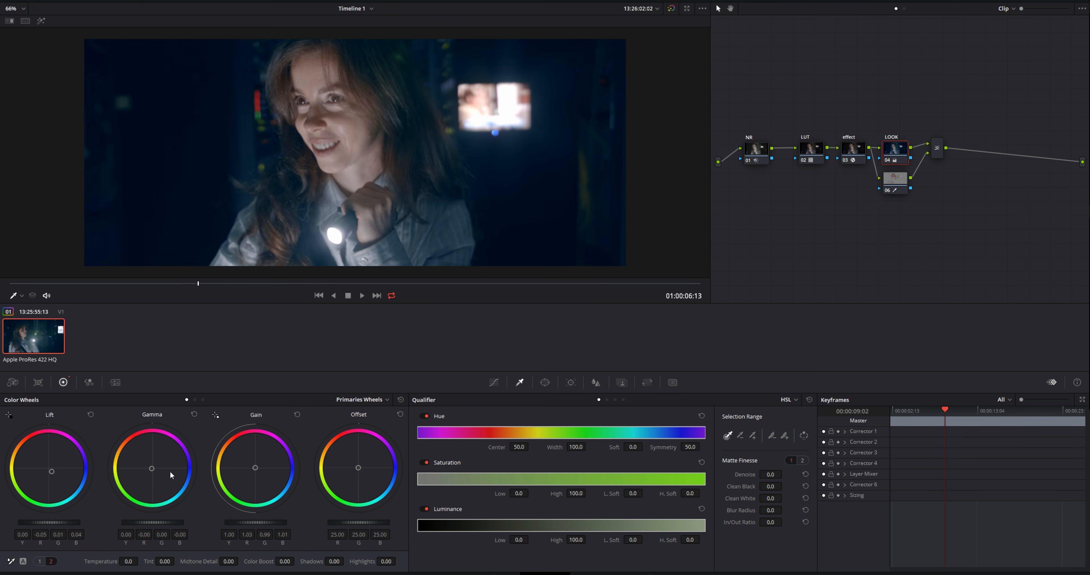
pyautogui.click(373, 399)
pyautogui.click(345, 434)
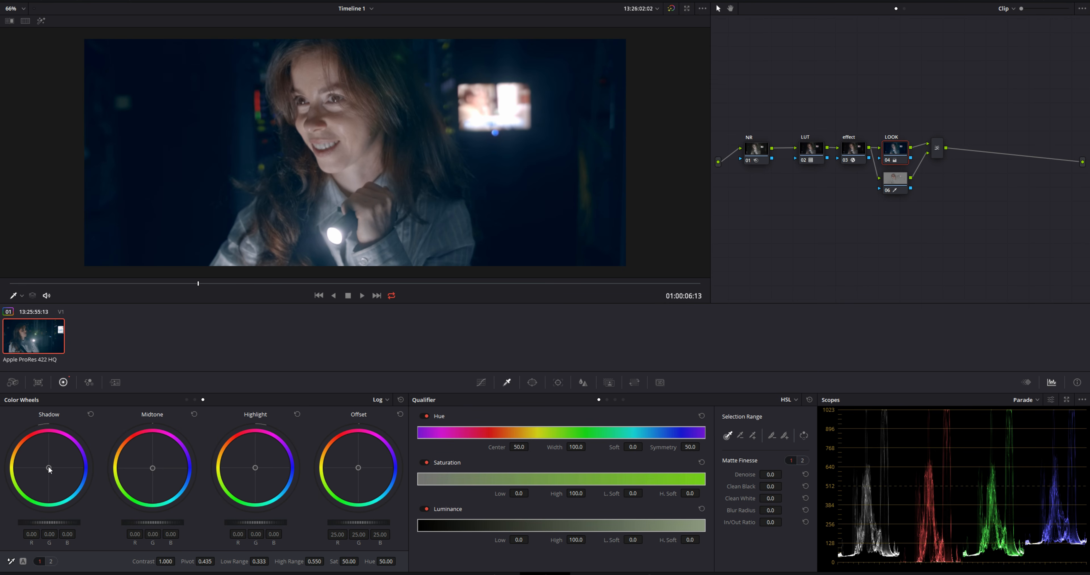
pyautogui.moveTo(49, 469); pyautogui.dragTo(46, 463)
pyautogui.scroll(-4, 503, 111)
pyautogui.scroll(3, 504, 110)
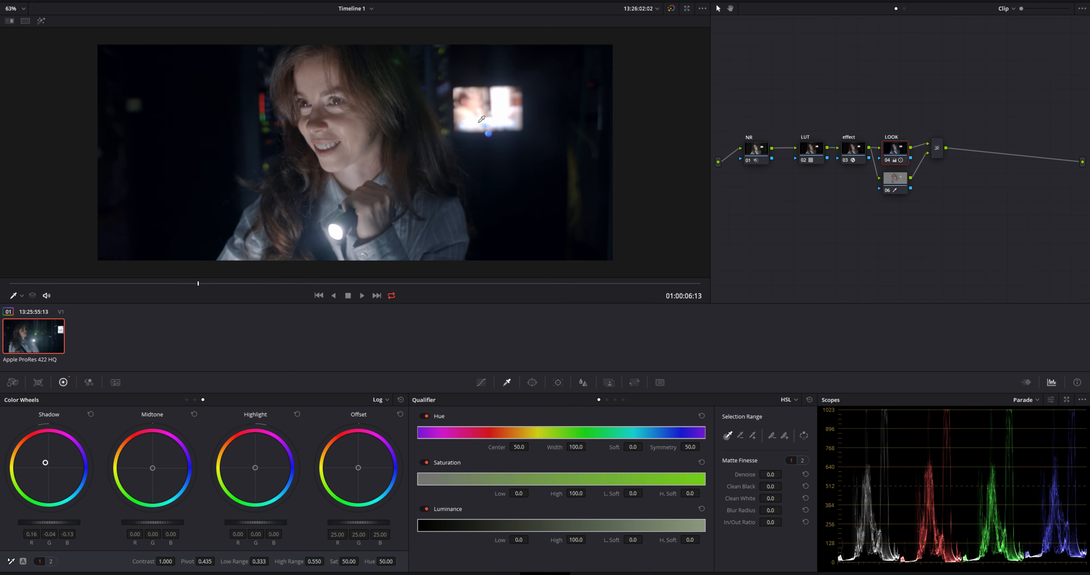
# Reduce the LOOK node's log low range to 0.141 and push its shadows to R 0.35, G -0.07, B -0.33
pyautogui.moveTo(260, 562); pyautogui.dragTo(186, 562)
pyautogui.moveTo(44, 469); pyautogui.dragTo(41, 457)
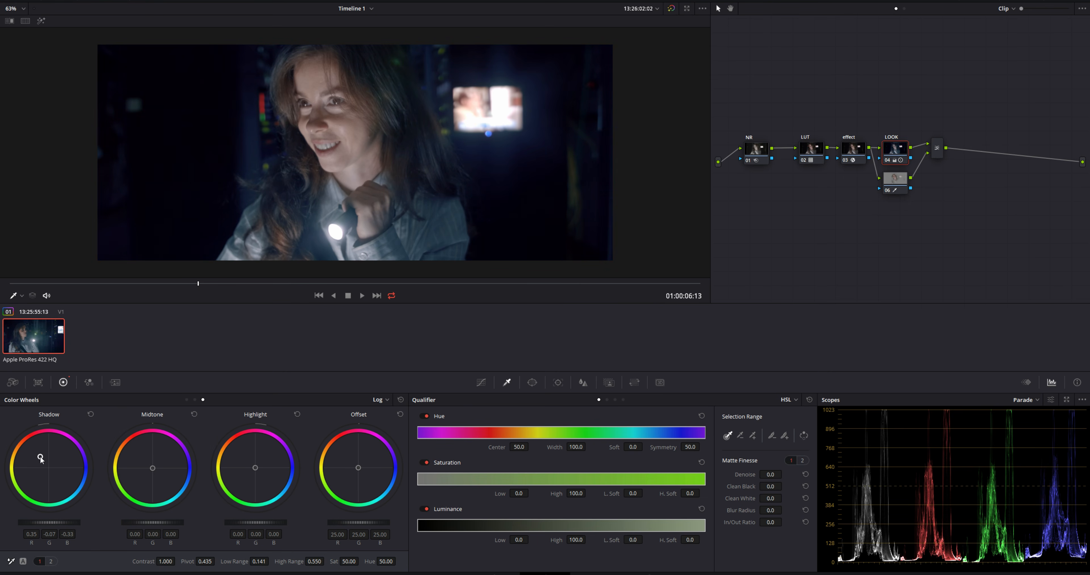
pyautogui.moveTo(206, 287)
pyautogui.mouseDown()
pyautogui.moveTo(102, 286)
pyautogui.moveTo(462, 287)
pyautogui.moveTo(169, 287)
pyautogui.moveTo(199, 284)
pyautogui.mouseUp()
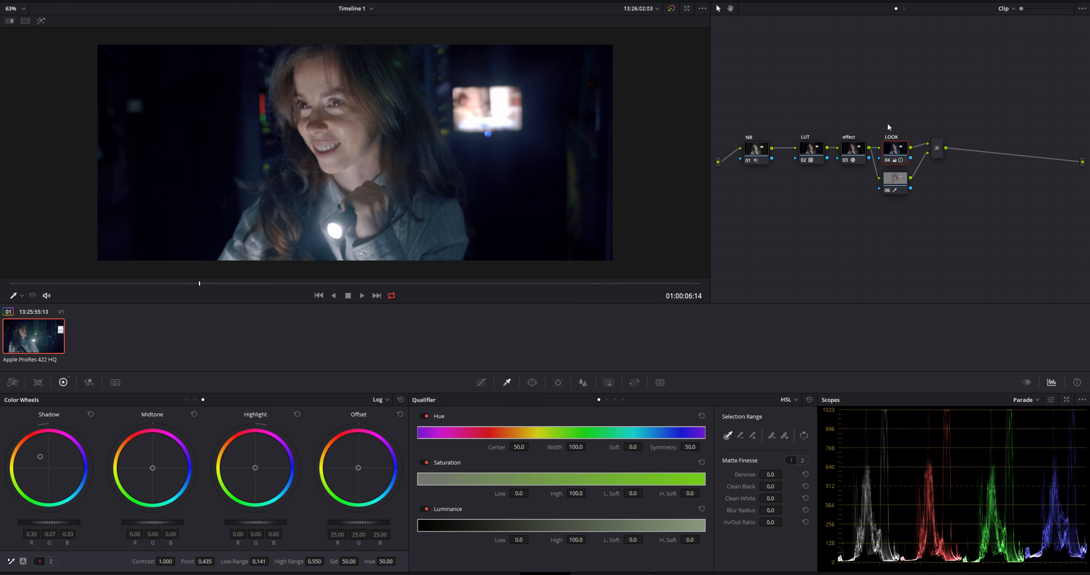
# Combine the LOOK node, its layer node and the layer mixer into a compound node labelled LOOK
pyautogui.rightClick(899, 182)
pyautogui.click(928, 324)
pyautogui.moveTo(883, 191); pyautogui.dragTo(881, 160)
pyautogui.rightClick(895, 153)
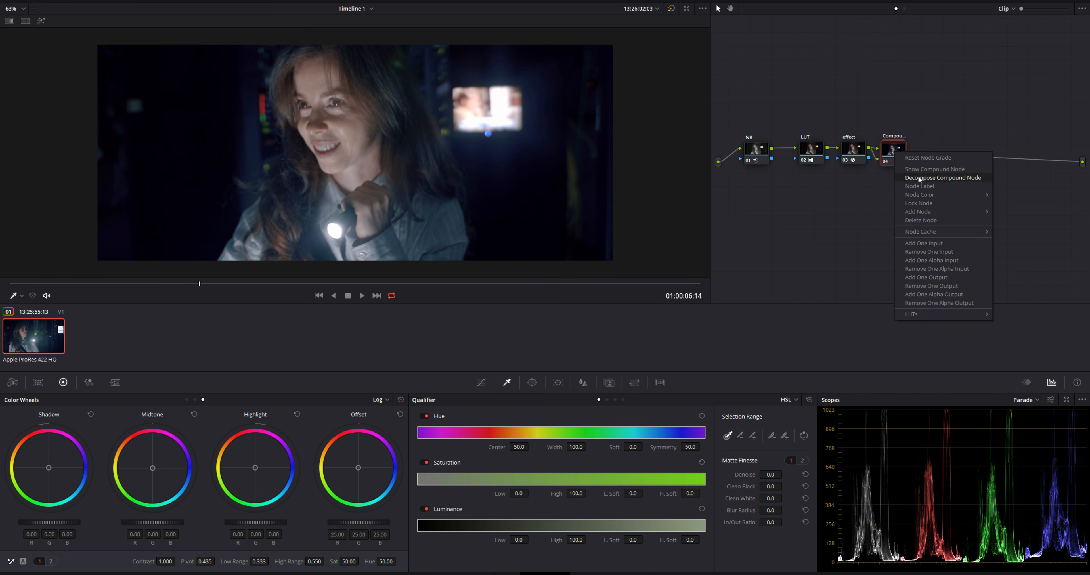
pyautogui.click(926, 186)
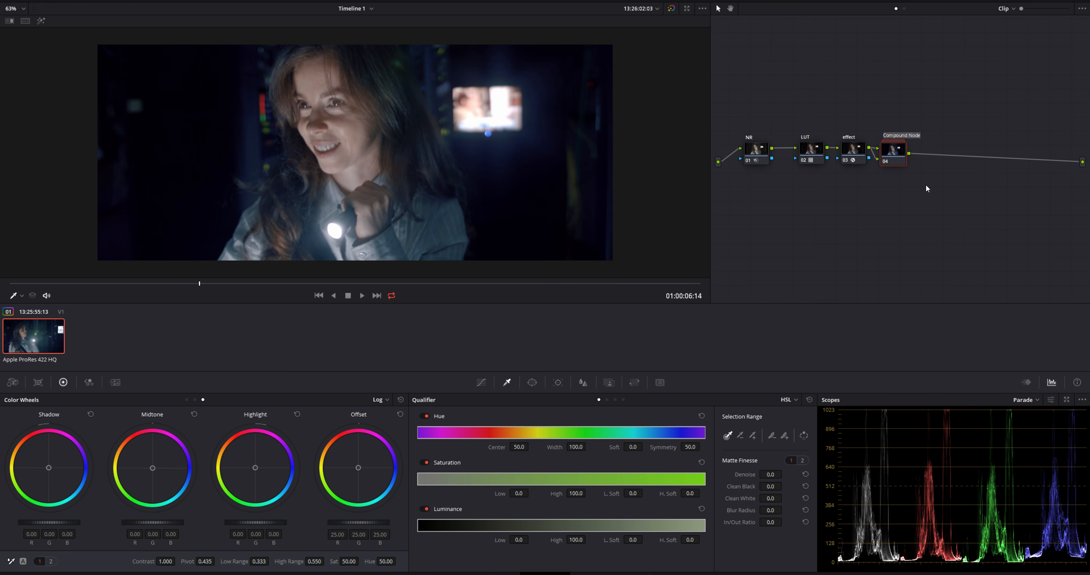
pyautogui.write('LOOK')
pyautogui.press('Return')
# Compare the image with the LOOK compound node off and on at several frames of the clip
pyautogui.hotkey('ctrl', 'd')
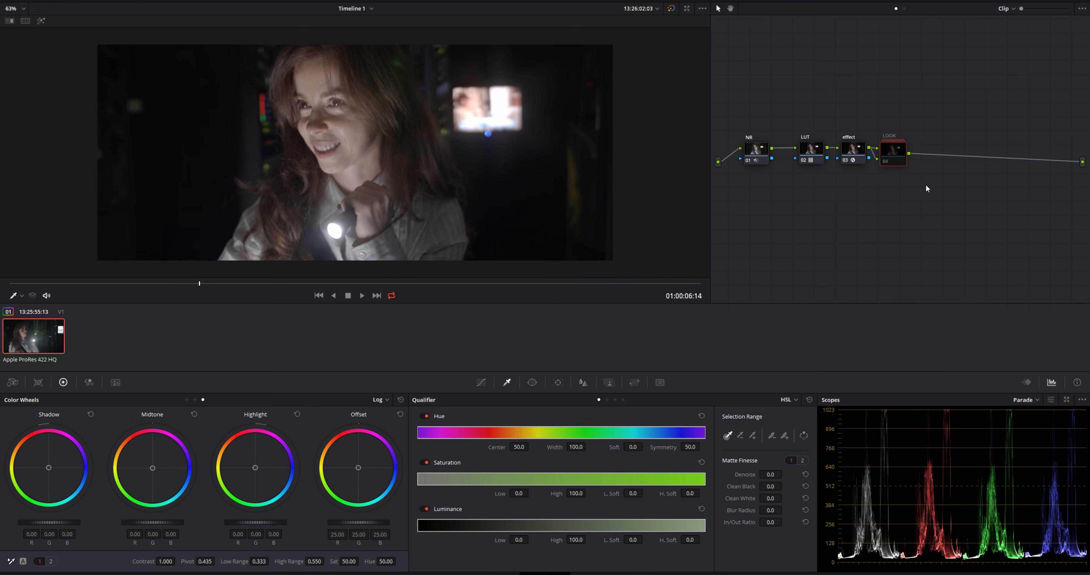
pyautogui.hotkey('ctrl', 'd')
pyautogui.moveTo(227, 281); pyautogui.dragTo(238, 284)
pyautogui.hotkey('ctrl', 'd')
pyautogui.hotkey('ctrl', 'd')
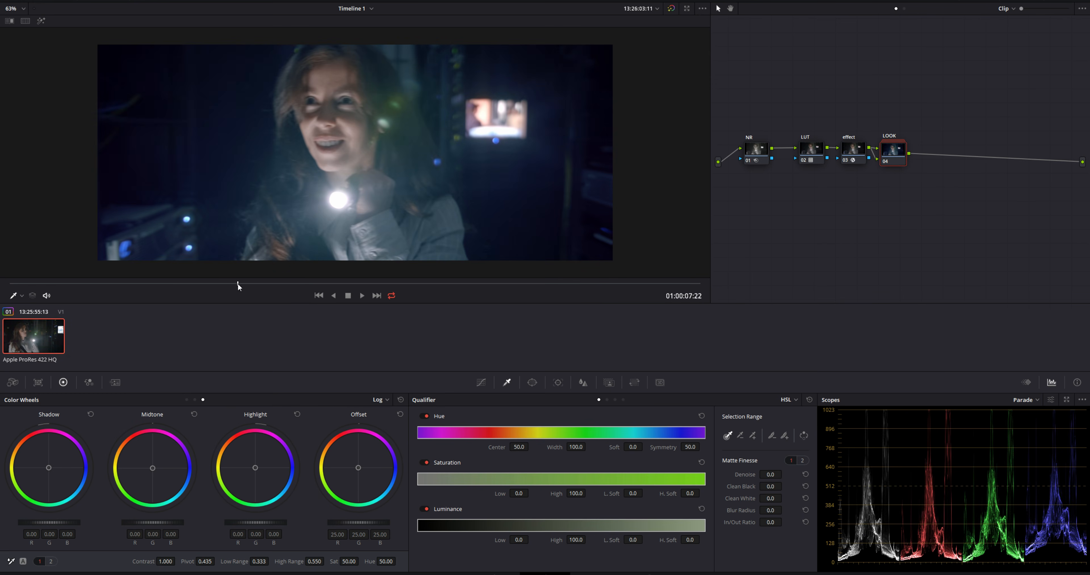
pyautogui.moveTo(250, 284); pyautogui.dragTo(479, 276)
pyautogui.hotkey('ctrl', 'd')
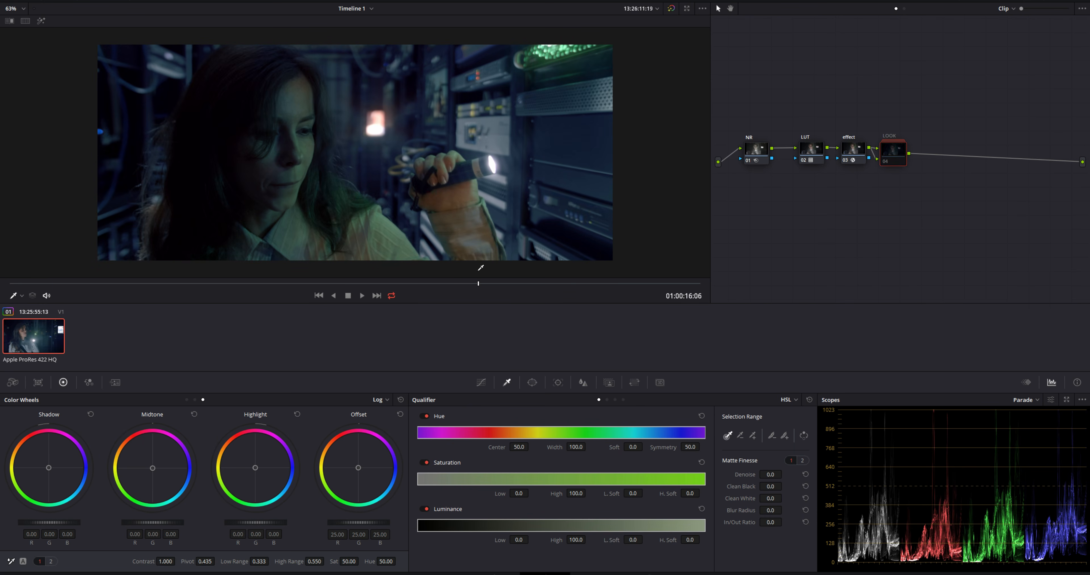
pyautogui.hotkey('ctrl', 'd')
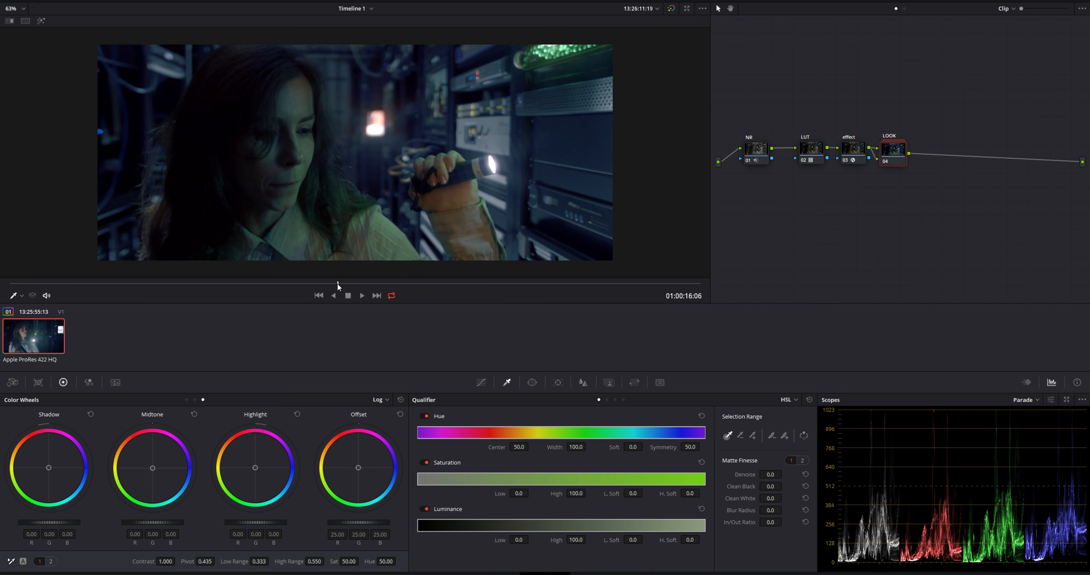
pyautogui.moveTo(338, 287); pyautogui.dragTo(251, 292)
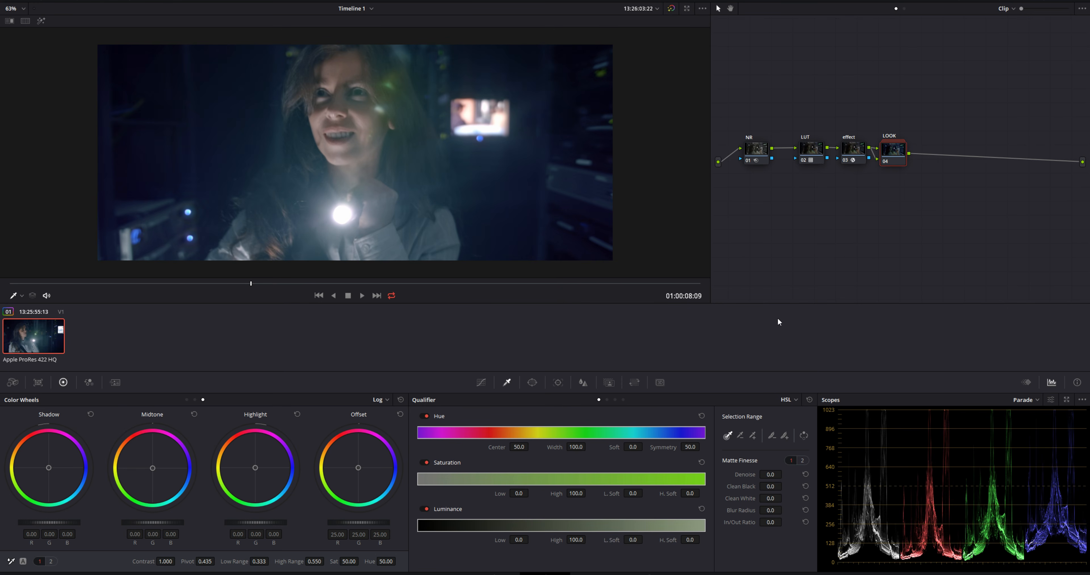
# Set the LOOK compound node's key output gain to 0.700 and check another frame of the clip
pyautogui.click(609, 383)
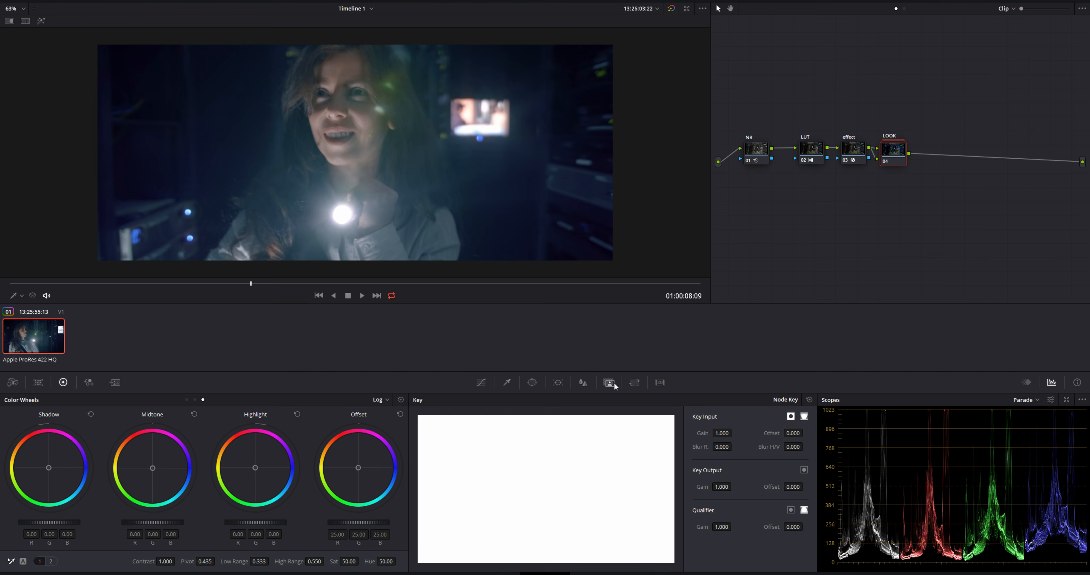
pyautogui.click(722, 487)
pyautogui.write('.7')
pyautogui.press('Return')
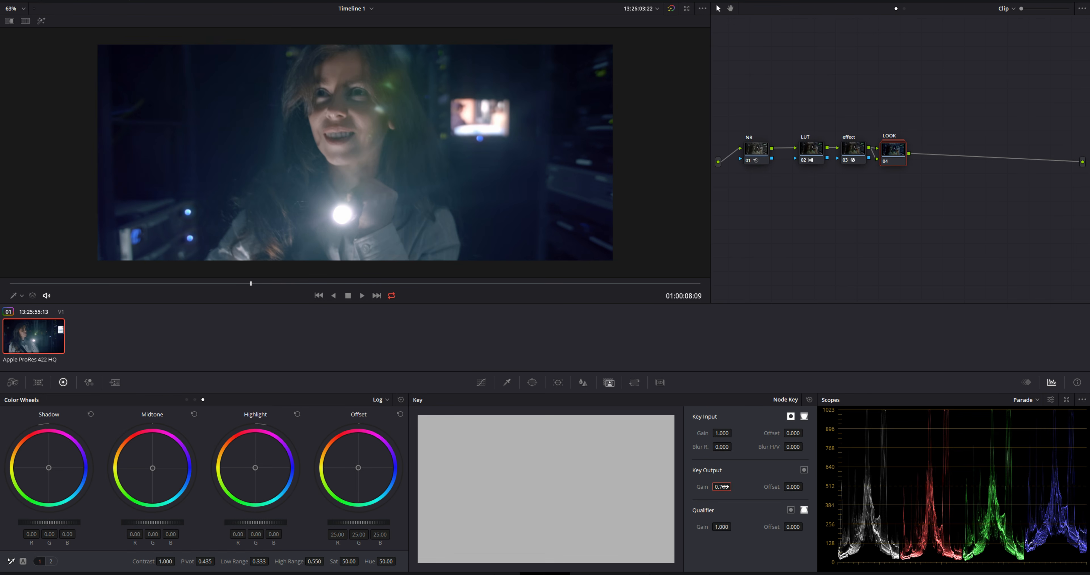
pyautogui.moveTo(248, 285); pyautogui.dragTo(295, 284)
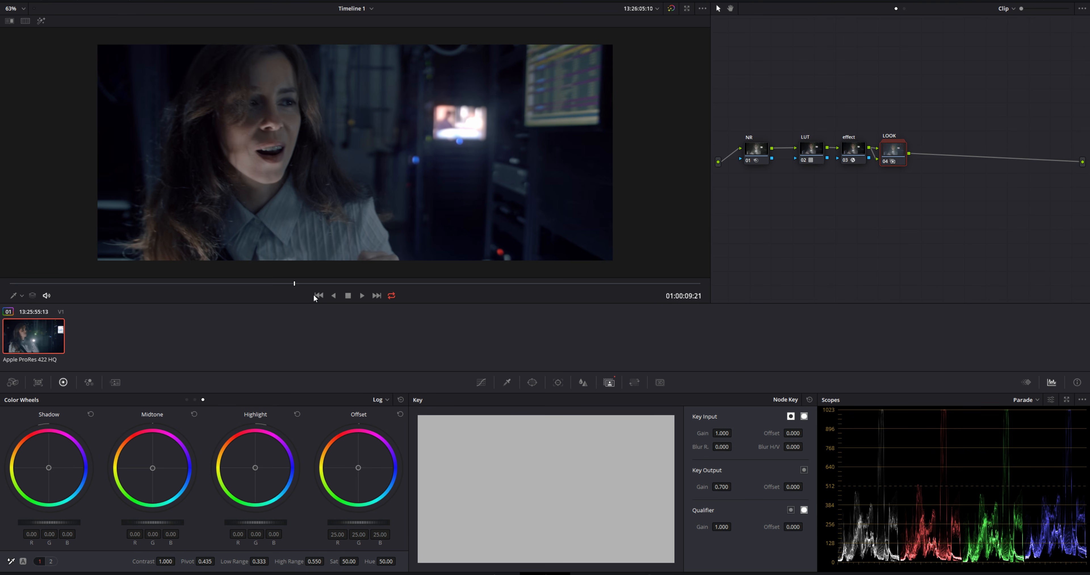
# Add a serial node after LOOK and apply the ResolveFX Lens Distortion effect to it
pyautogui.hotkey('alt', 's')
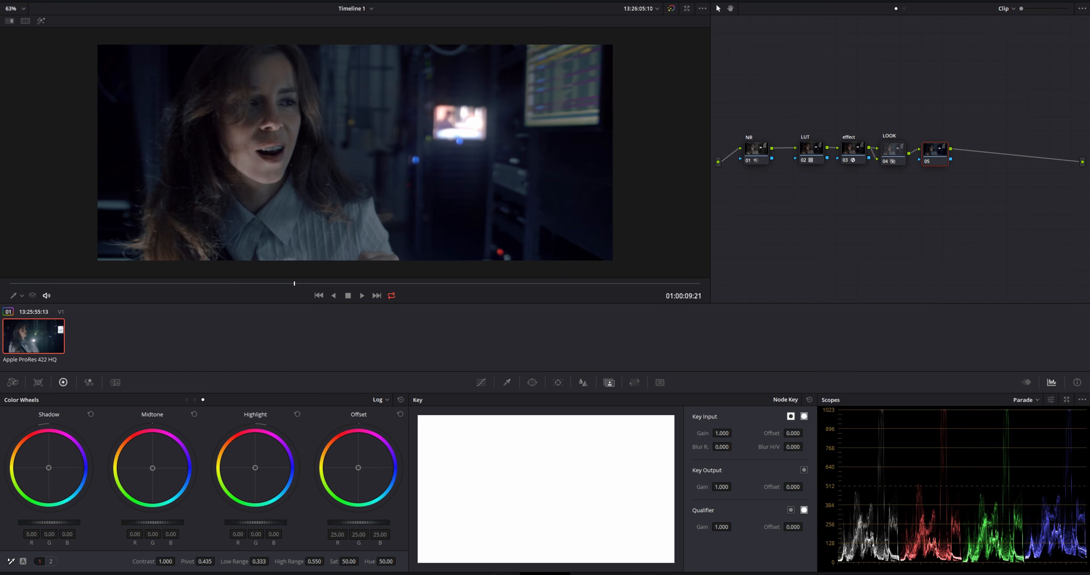
pyautogui.click(1017, 1)
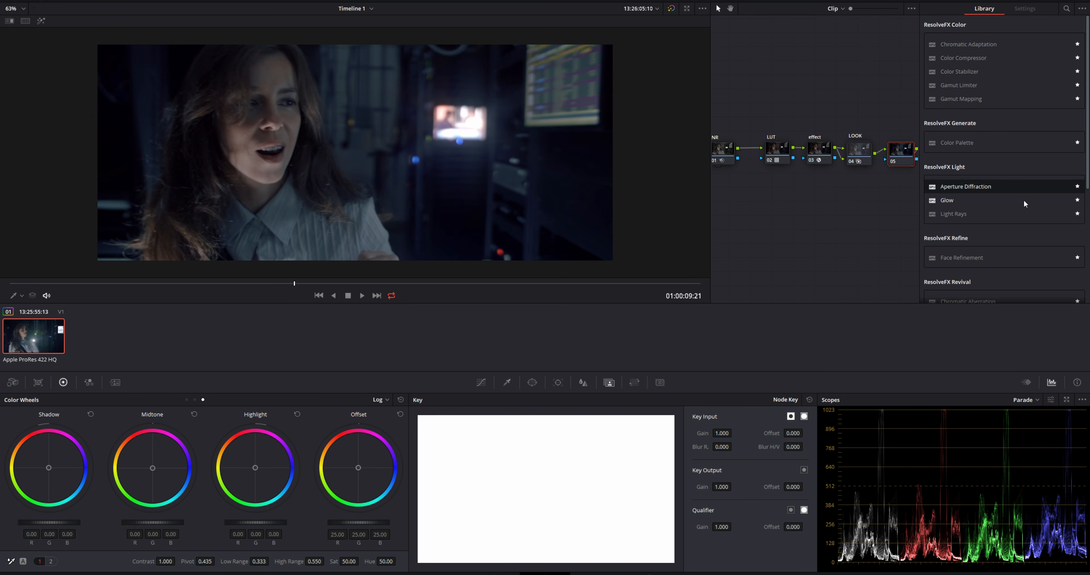
pyautogui.scroll(-2, 1009, 215)
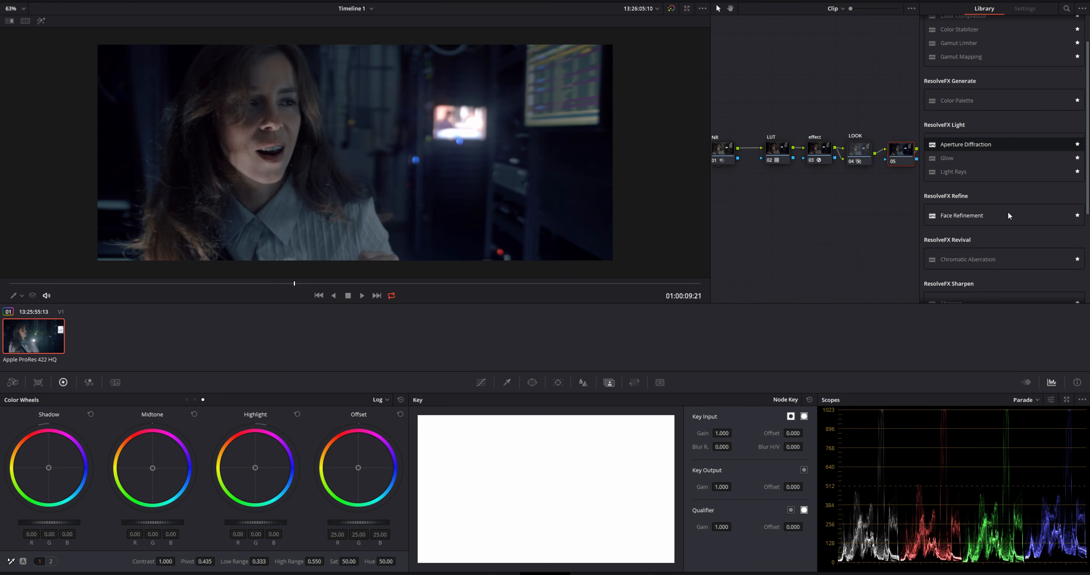
pyautogui.scroll(2, 1008, 214)
pyautogui.scroll(-8, 1008, 211)
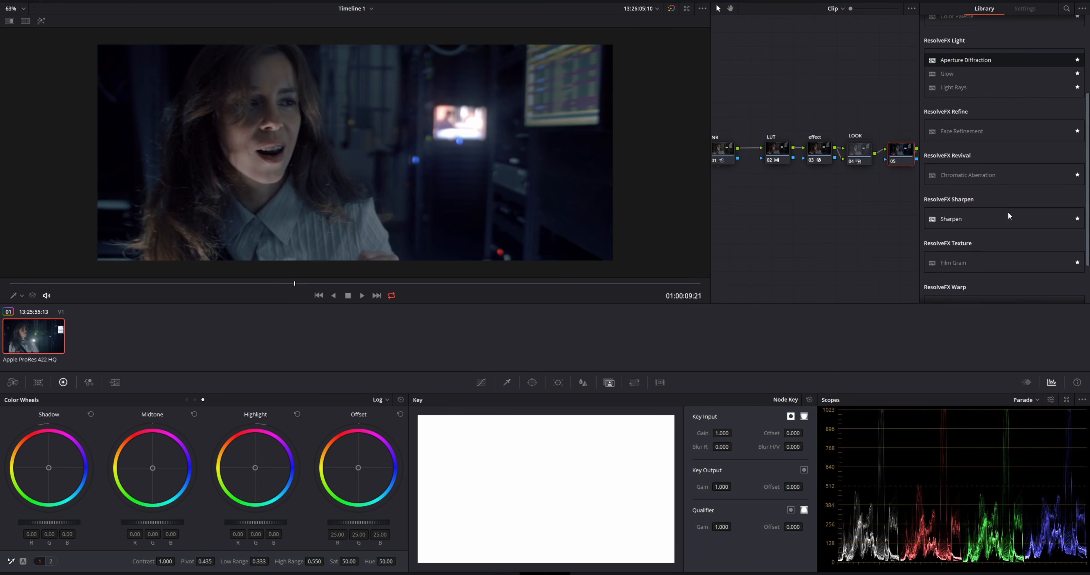
pyautogui.scroll(-1, 1014, 212)
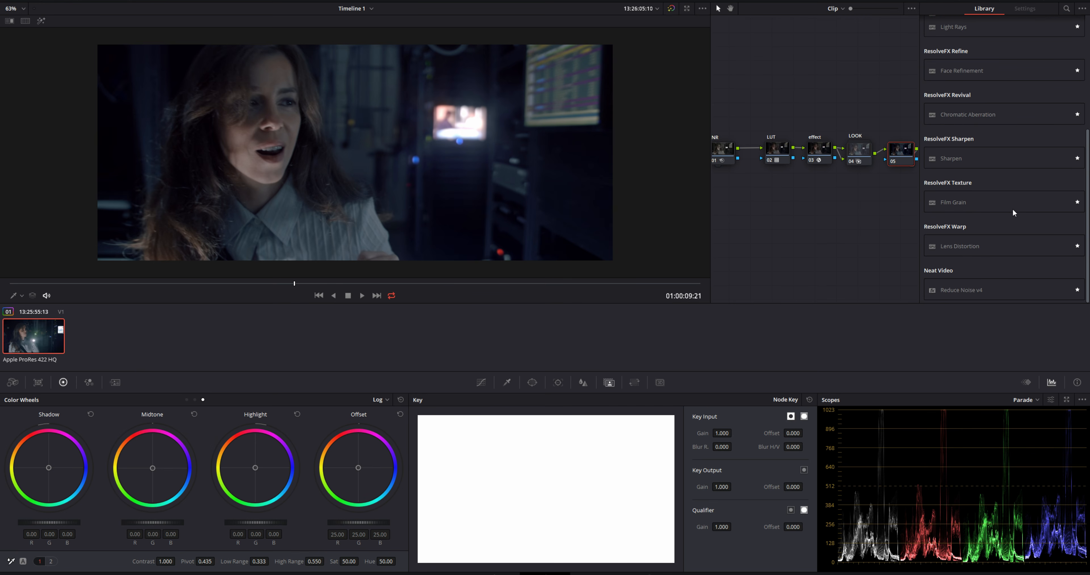
pyautogui.moveTo(876, 229); pyautogui.dragTo(859, 233)
pyautogui.moveTo(962, 246); pyautogui.dragTo(888, 156)
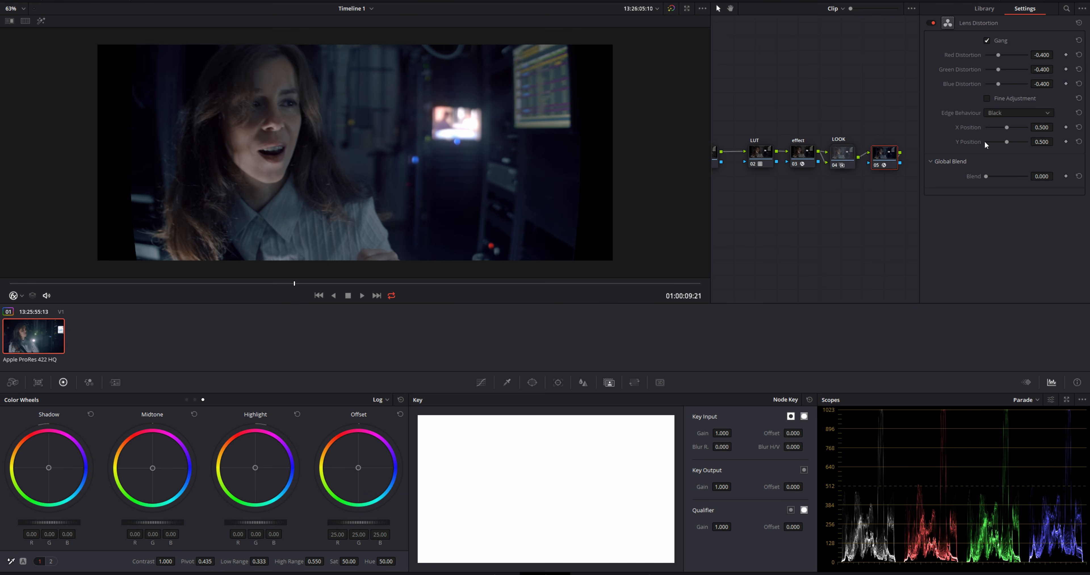
# Set the ganged lens distortion to -0.122 and the node sizing zoom to 1.050 to crop out the black edges
pyautogui.moveTo(999, 55); pyautogui.dragTo(1004, 57)
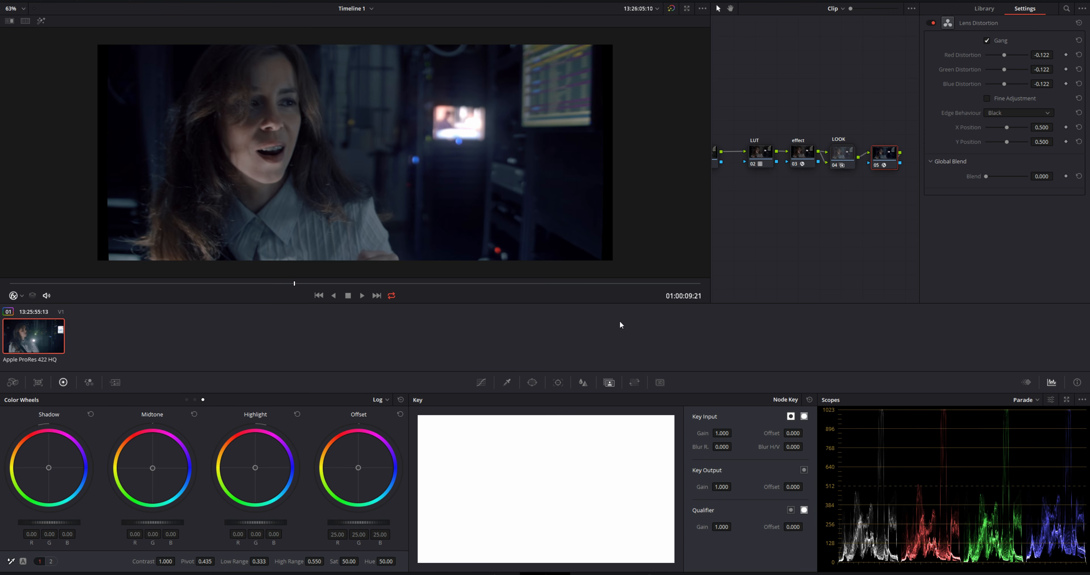
pyautogui.click(634, 382)
pyautogui.moveTo(515, 463); pyautogui.dragTo(539, 462)
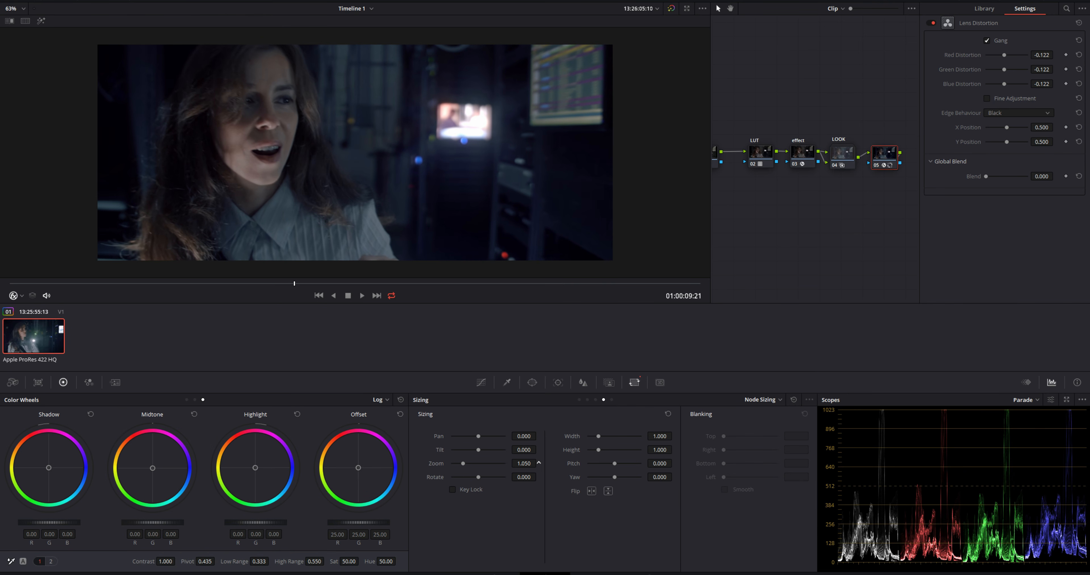
pyautogui.moveTo(308, 285)
pyautogui.mouseDown()
pyautogui.moveTo(178, 283)
pyautogui.moveTo(316, 289)
pyautogui.mouseUp()
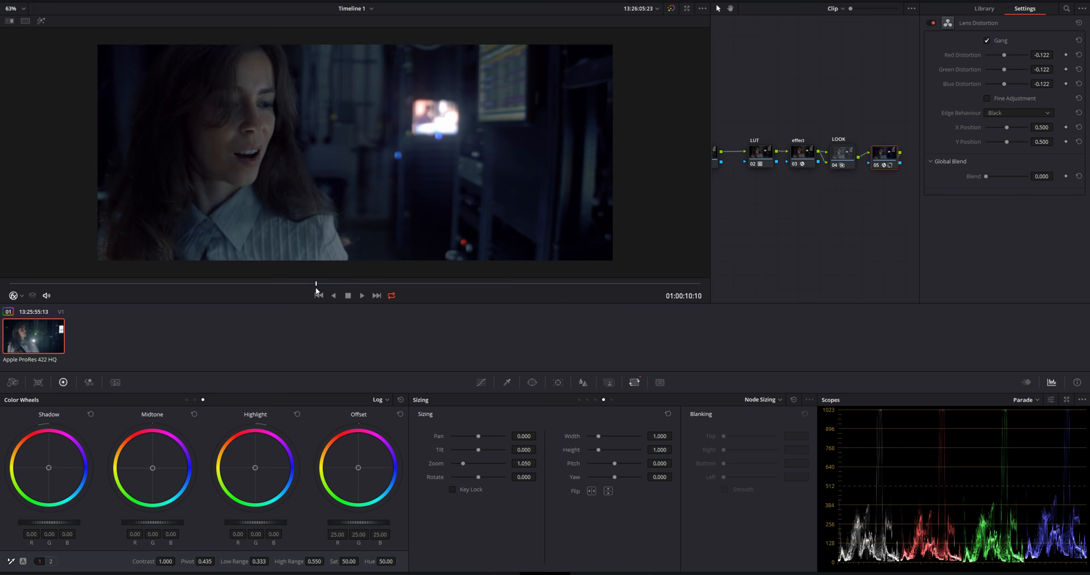
# Label the lens distortion node DIST
pyautogui.click(1016, 7)
pyautogui.rightClick(940, 154)
pyautogui.click(958, 160)
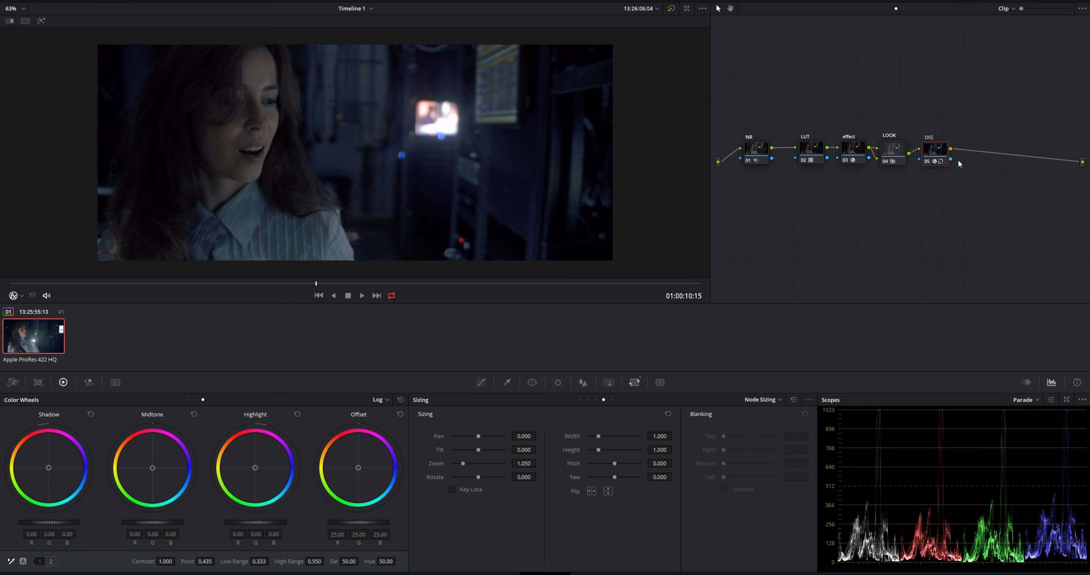
# Add a splitter-combiner with three channel nodes after DIST and rearrange the node graph into a compact layout
pyautogui.hotkey('alt', 's')
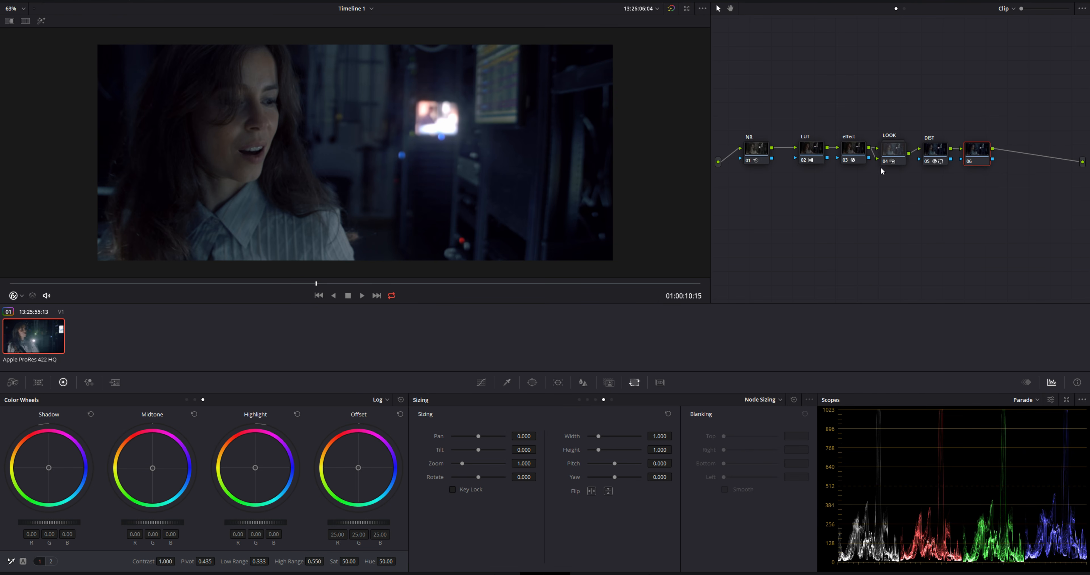
pyautogui.hotkey('alt', 'y')
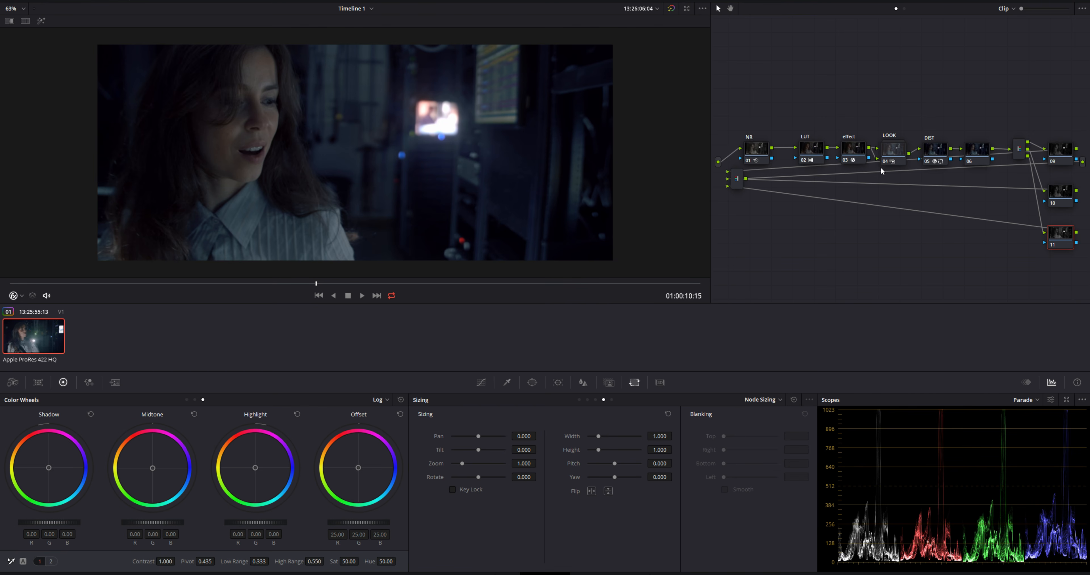
pyautogui.moveTo(737, 180); pyautogui.dragTo(1085, 195)
pyautogui.moveTo(754, 145); pyautogui.dragTo(739, 123)
pyautogui.moveTo(813, 152); pyautogui.dragTo(747, 163)
pyautogui.moveTo(855, 148); pyautogui.dragTo(787, 125)
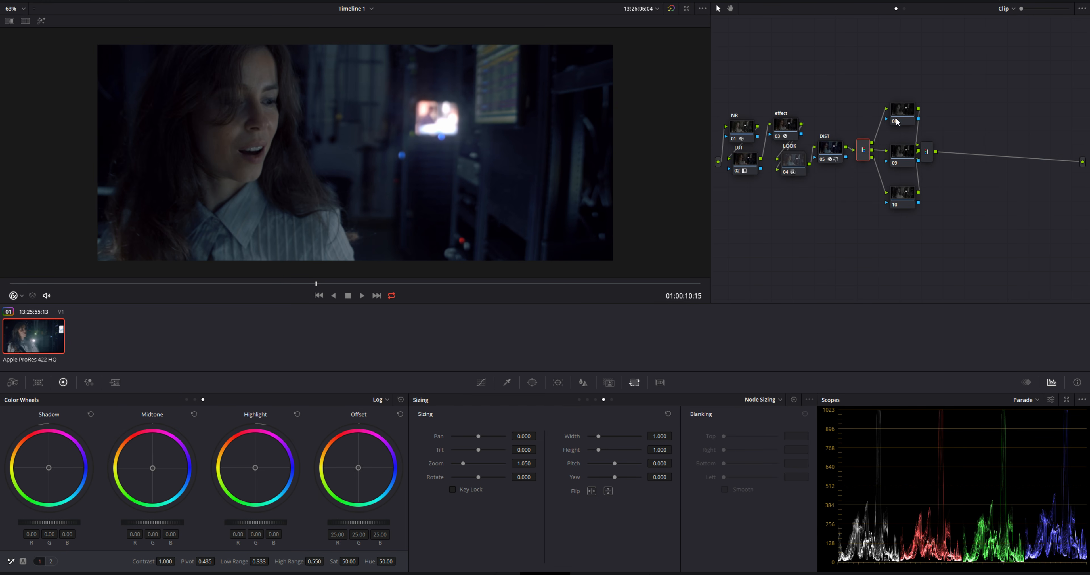
pyautogui.moveTo(897, 121); pyautogui.dragTo(898, 147)
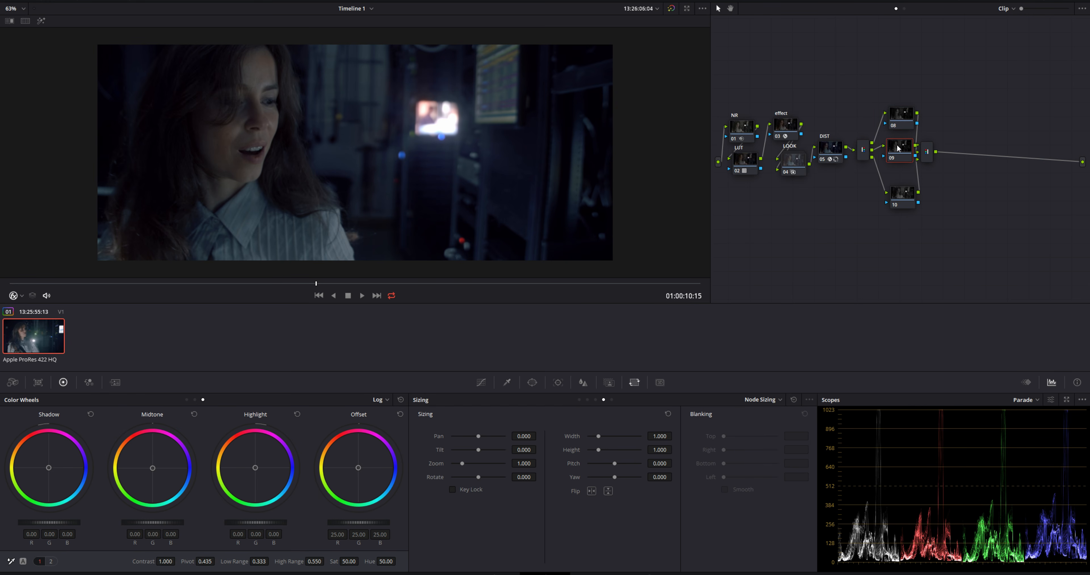
pyautogui.moveTo(902, 195); pyautogui.dragTo(899, 178)
pyautogui.moveTo(904, 119); pyautogui.dragTo(937, 148)
# Label the three channel nodes between the splitter and the combiner R, G and B
pyautogui.rightClick(902, 119)
pyautogui.click(916, 136)
pyautogui.write('R')
pyautogui.click(901, 150)
pyautogui.rightClick(901, 149)
pyautogui.click(911, 167)
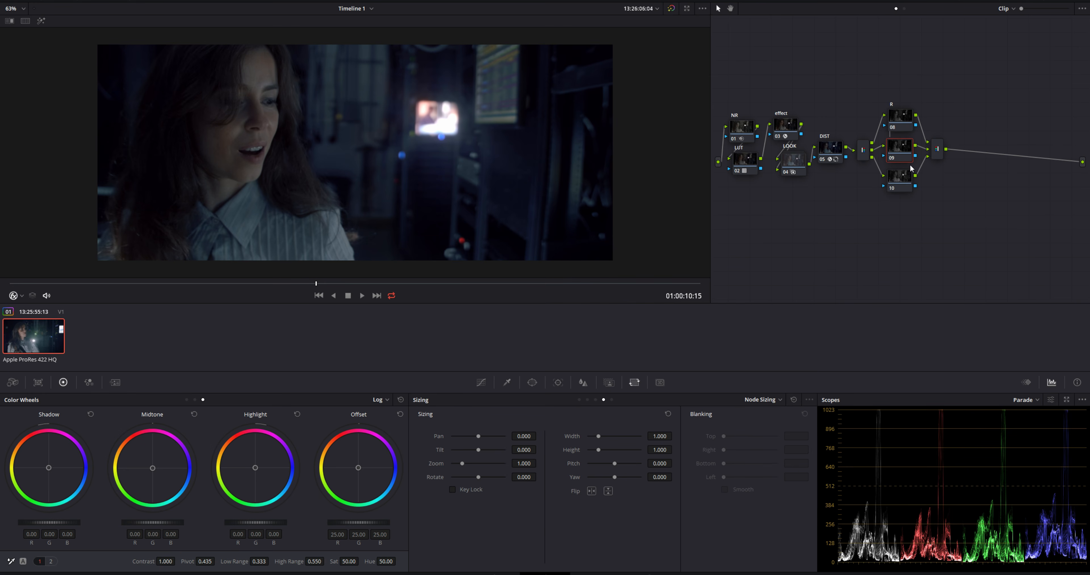
pyautogui.write('G')
pyautogui.click(905, 176)
pyautogui.rightClick(904, 182)
pyautogui.click(921, 198)
pyautogui.write('B')
# View the isolated channel carried by each of the R, G and B nodes in highlight mode
pyautogui.click(902, 127)
pyautogui.click(41, 21)
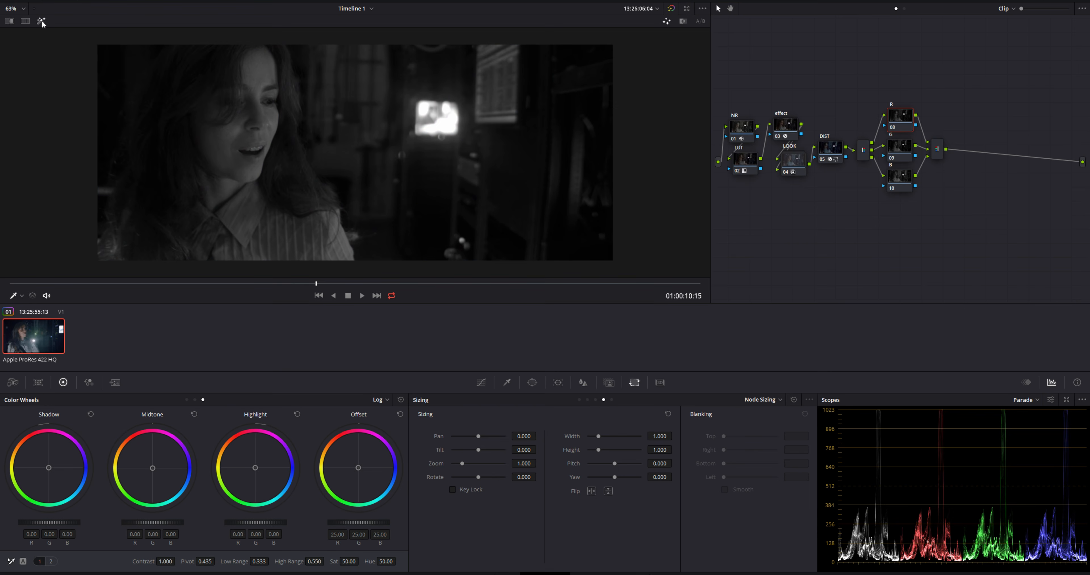
pyautogui.click(902, 146)
pyautogui.click(900, 175)
pyautogui.click(895, 118)
pyautogui.click(41, 21)
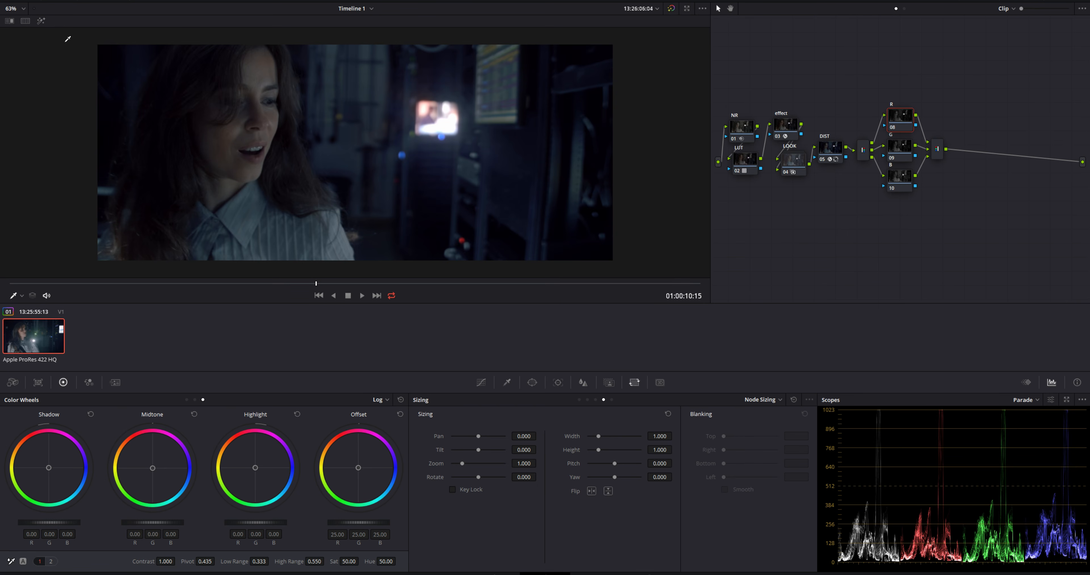
# Compare the image with all grades bypassed and enabled in an enlarged full-screen viewer
pyautogui.scroll(5, 174, 142)
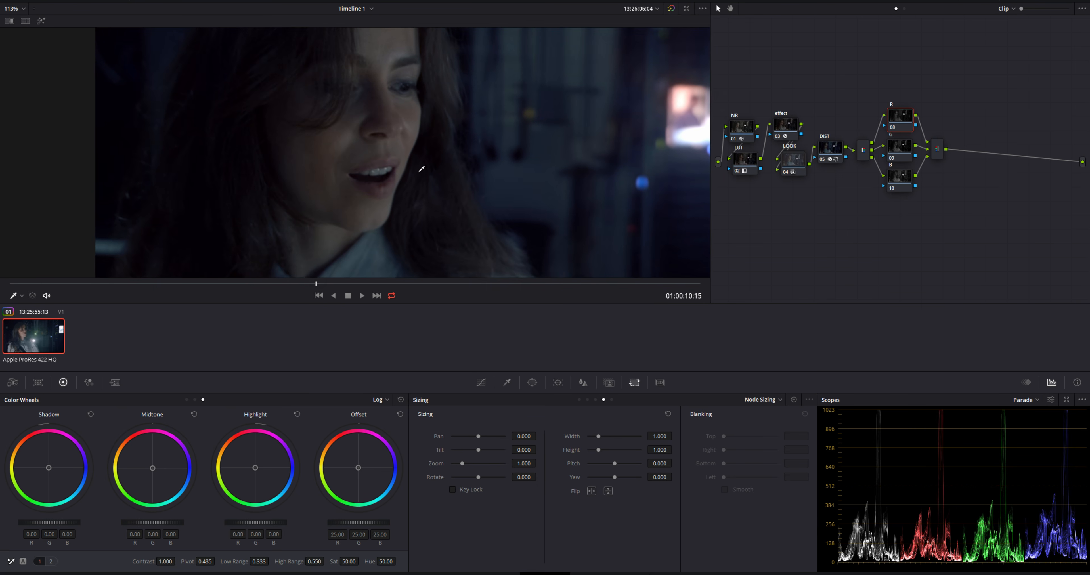
pyautogui.hotkey('shift', 'f')
pyautogui.scroll(1, 548, 258)
pyautogui.moveTo(652, 259); pyautogui.dragTo(434, 190)
pyautogui.scroll(3, 501, 261)
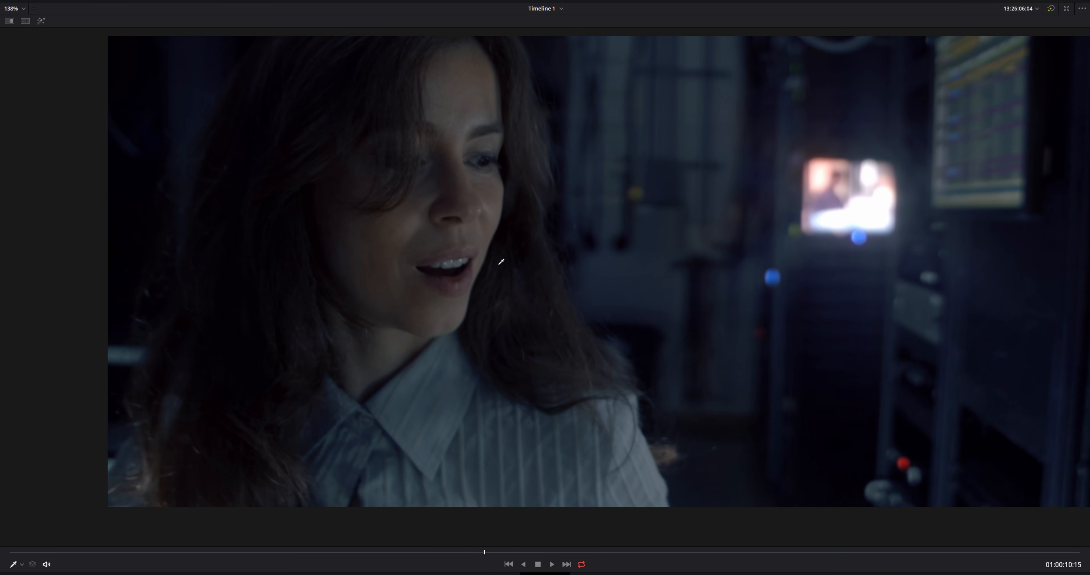
pyautogui.hotkey('shift', 'd')
pyautogui.hotkey('shift', 'd')
pyautogui.hotkey('shift', 'd')
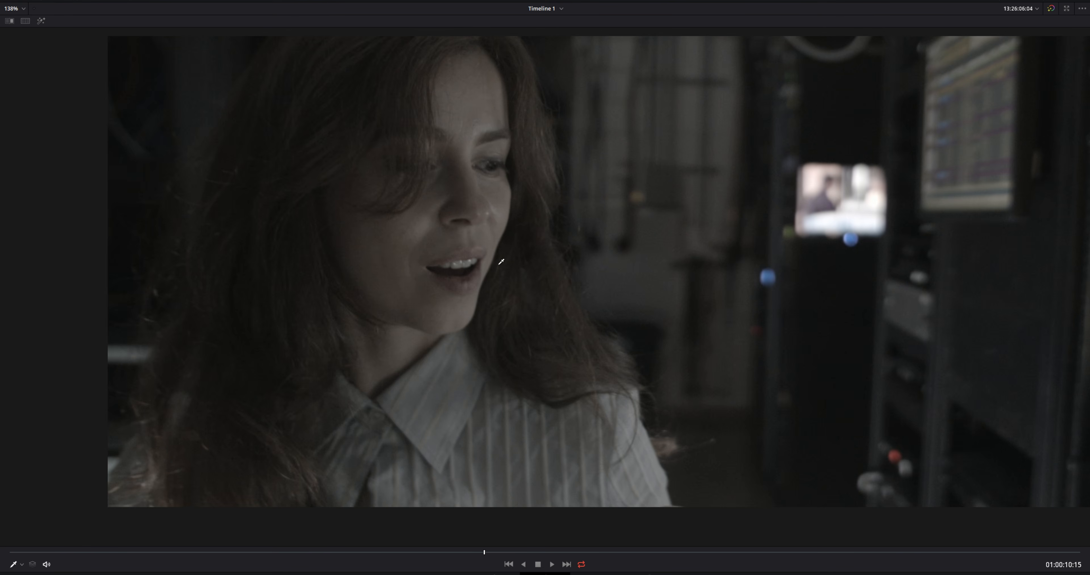
pyautogui.hotkey('shift', 'd')
pyautogui.hotkey('shift', 'f')
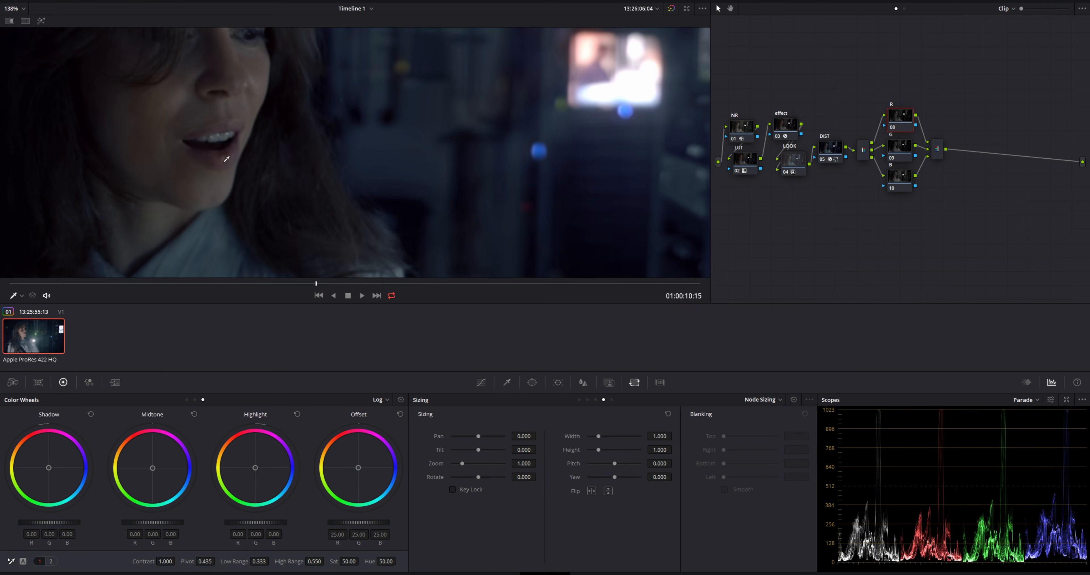
# Get a close view of the woman's eye and set the R node's sizing pan to 3.500 in Node Sizing mode
pyautogui.moveTo(226, 164); pyautogui.dragTo(453, 191)
pyautogui.scroll(2, 445, 186)
pyautogui.moveTo(486, 150); pyautogui.dragTo(462, 213)
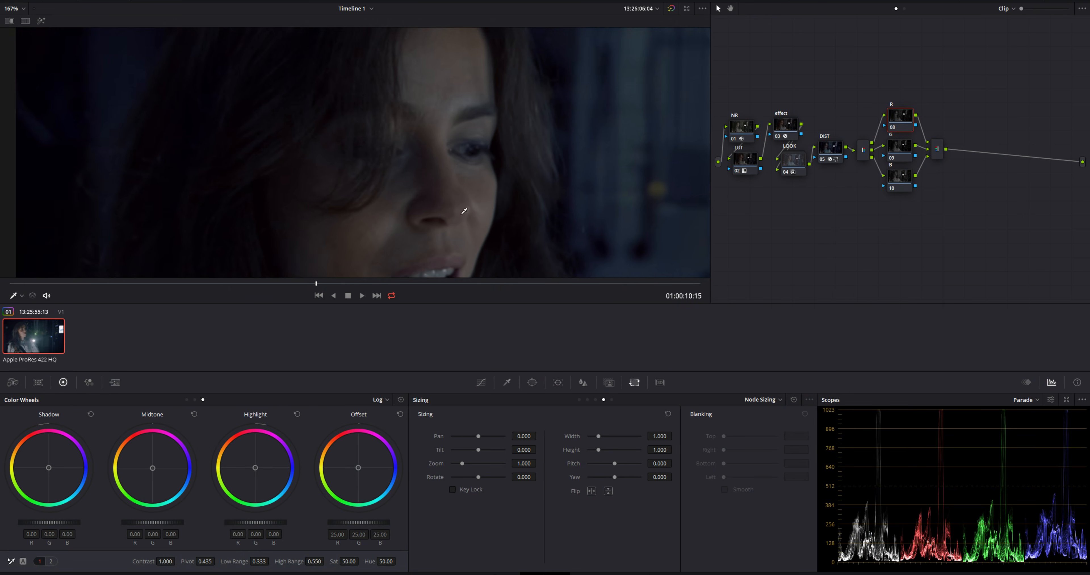
pyautogui.scroll(3, 476, 172)
pyautogui.moveTo(524, 166); pyautogui.dragTo(424, 187)
pyautogui.scroll(2, 424, 186)
pyautogui.moveTo(497, 188); pyautogui.dragTo(450, 212)
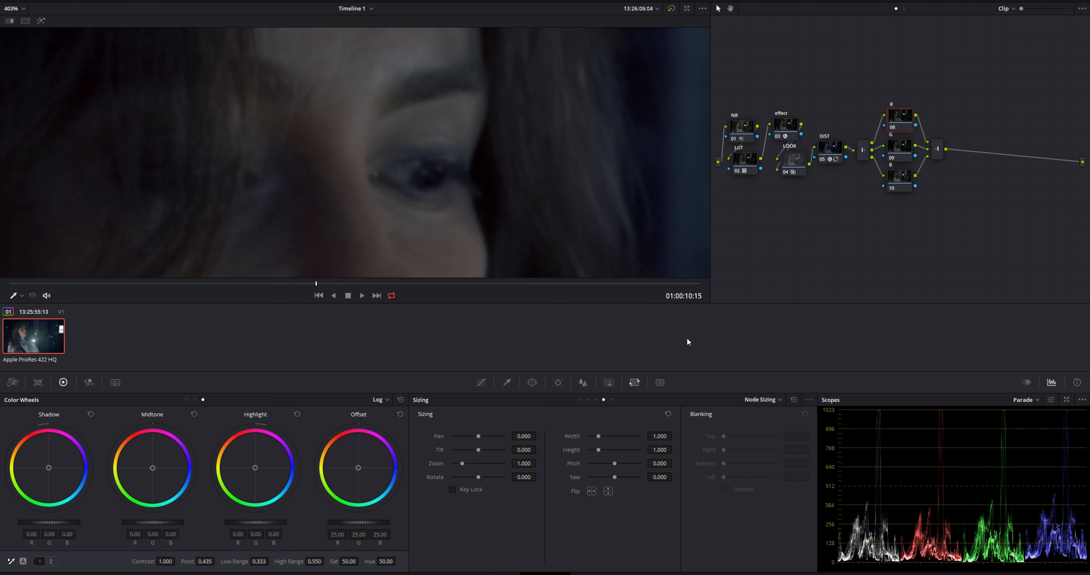
pyautogui.click(767, 399)
pyautogui.click(773, 415)
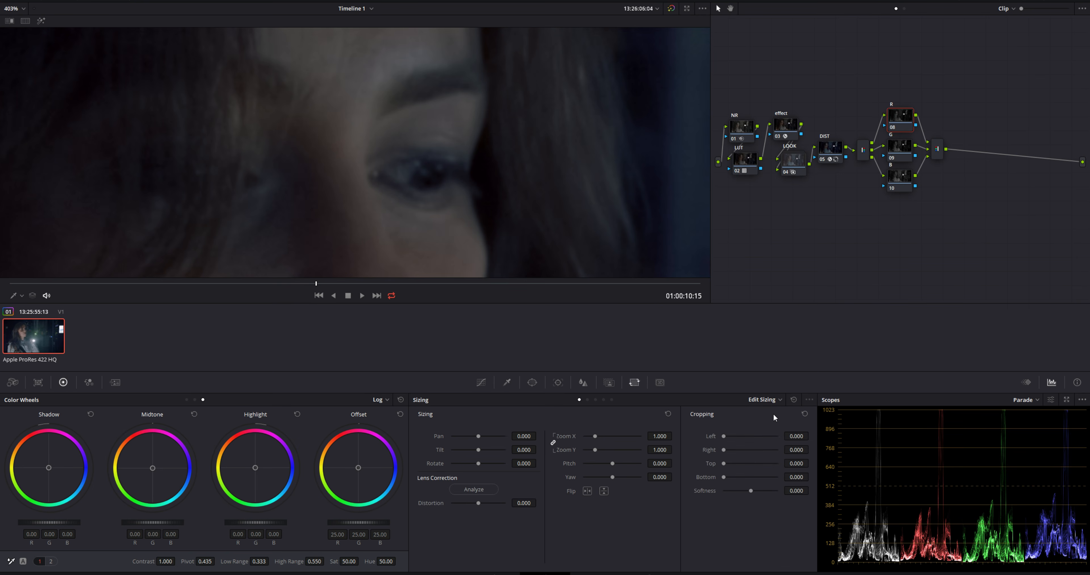
pyautogui.click(758, 399)
pyautogui.click(772, 438)
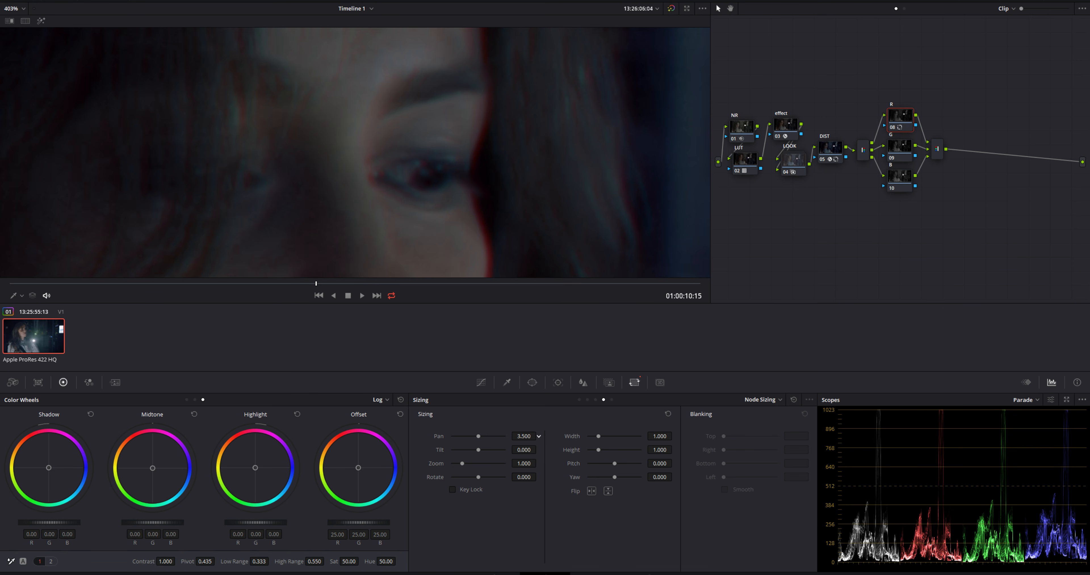
# Set the B node's sizing pan to -1.500 and fit the whole frame in the viewer
pyautogui.click(901, 183)
pyautogui.moveTo(524, 436); pyautogui.dragTo(525, 436)
pyautogui.hotkey('shift', 'z')
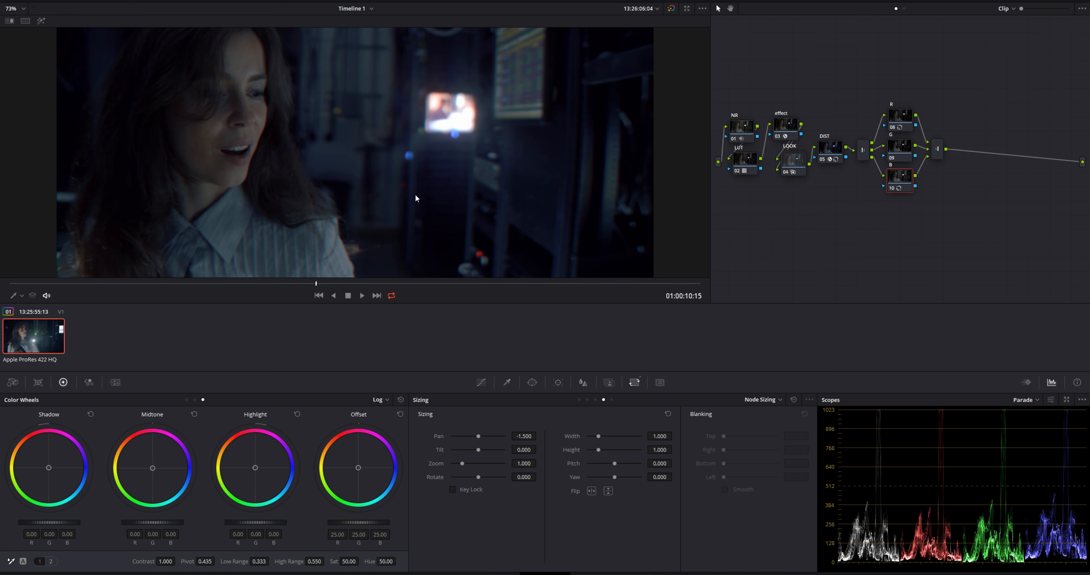
# Examine the colour fringing along the woman's face at several magnifications
pyautogui.scroll(1, 225, 155)
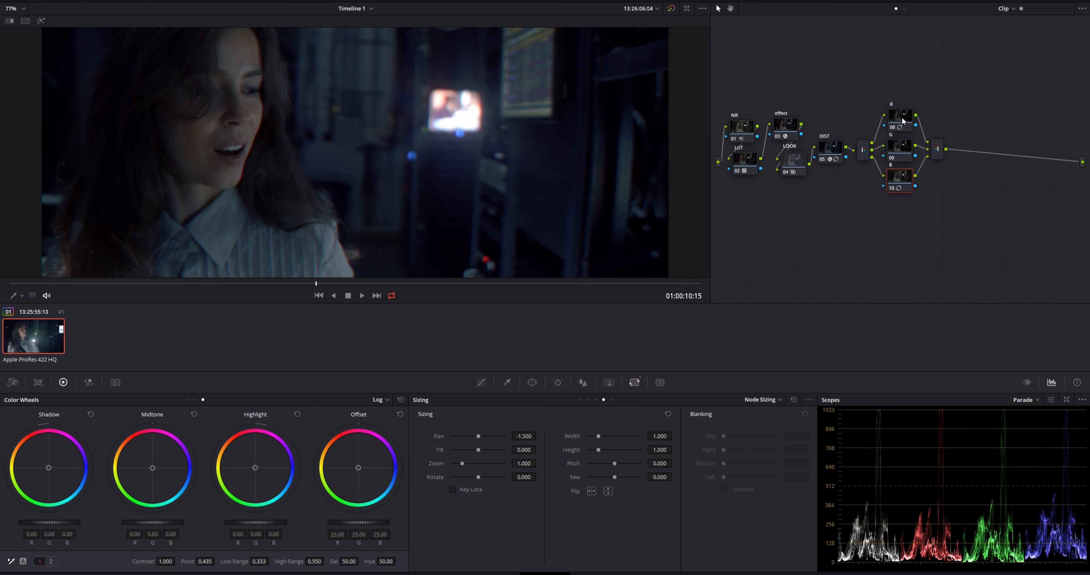
pyautogui.scroll(8, 386, 175)
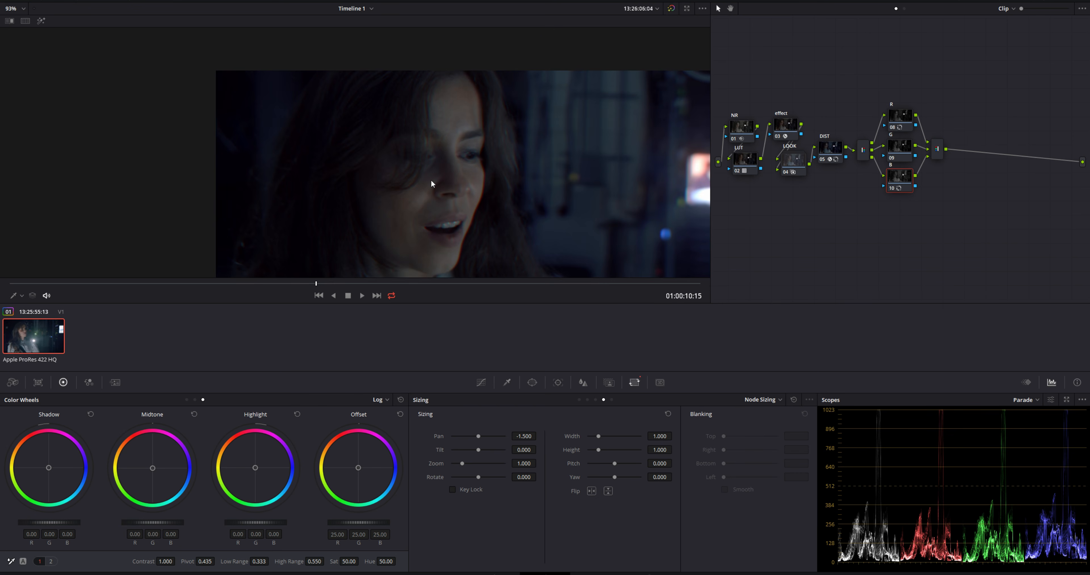
pyautogui.scroll(3, 639, 167)
pyautogui.moveTo(640, 167); pyautogui.dragTo(542, 116)
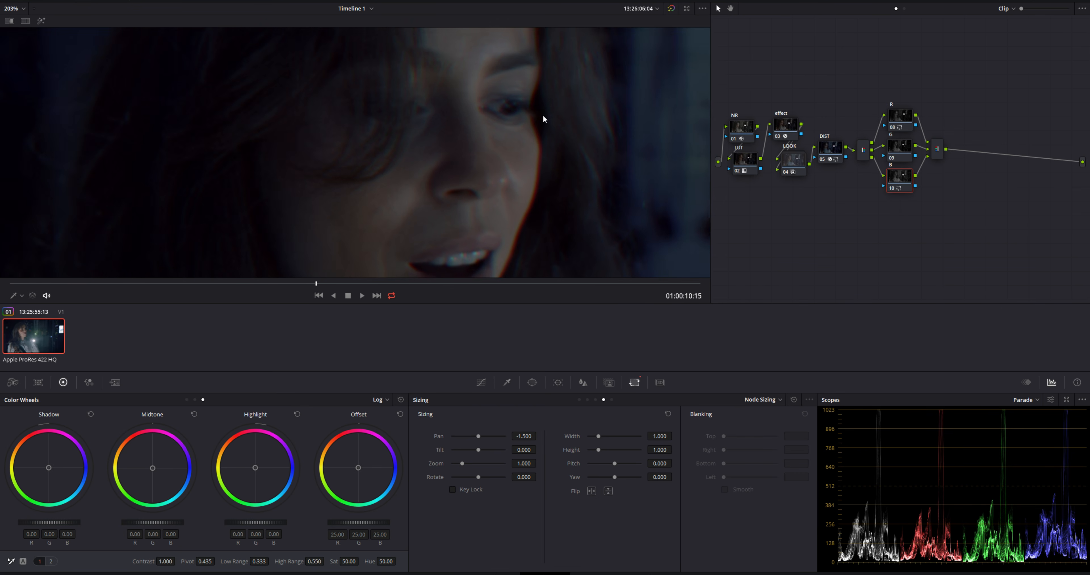
pyautogui.scroll(-4, 544, 180)
pyautogui.moveTo(538, 185); pyautogui.dragTo(538, 160)
pyautogui.scroll(-1, 539, 160)
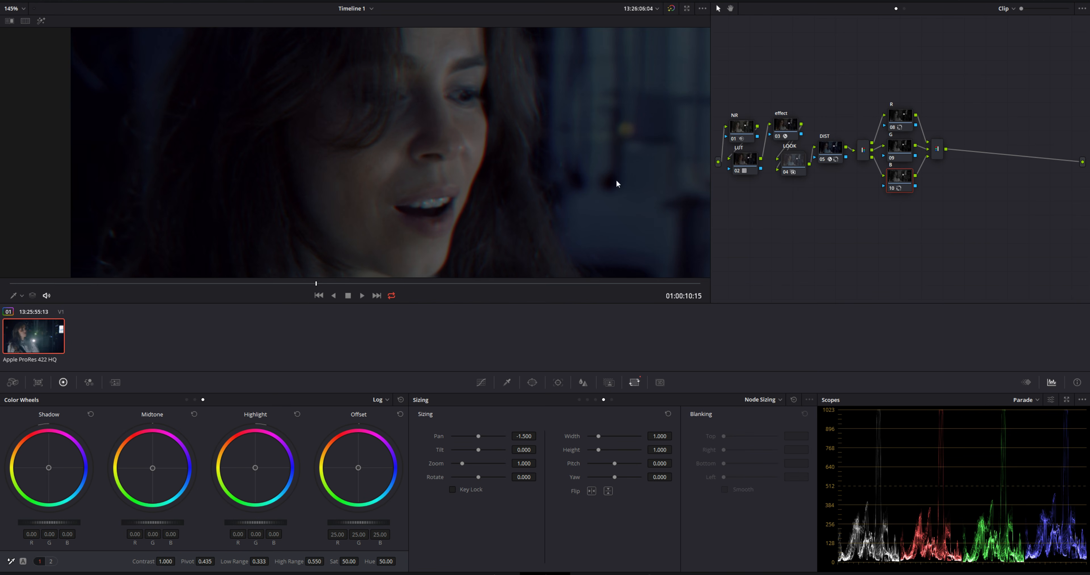
# Compare the image with the R, G and B nodes disabled and enabled
pyautogui.moveTo(889, 74); pyautogui.dragTo(949, 227)
pyautogui.hotkey('ctrl', 'd')
pyautogui.hotkey('ctrl', 'd')
pyautogui.hotkey('ctrl', 'd')
pyautogui.hotkey('ctrl', 'd')
# Combine the R, G and B nodes and the combiner into a compound node and place it beside the splitter
pyautogui.click(908, 77)
pyautogui.moveTo(914, 145); pyautogui.dragTo(944, 227)
pyautogui.rightClick(901, 181)
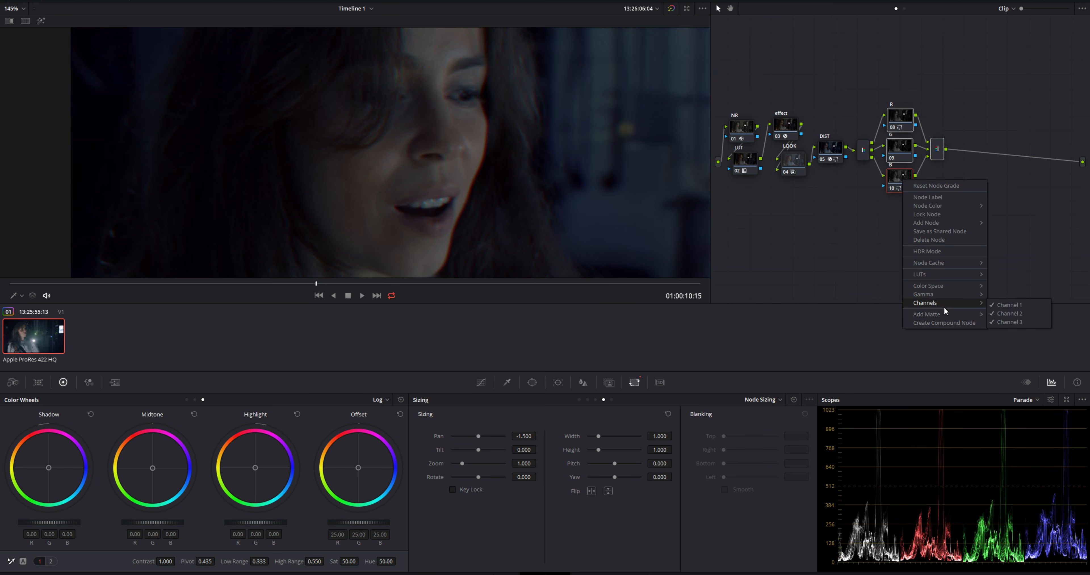
pyautogui.click(947, 326)
pyautogui.moveTo(901, 184); pyautogui.dragTo(900, 151)
# Look up the Chromatic Aberration effect in the effects library
pyautogui.rightClick(900, 151)
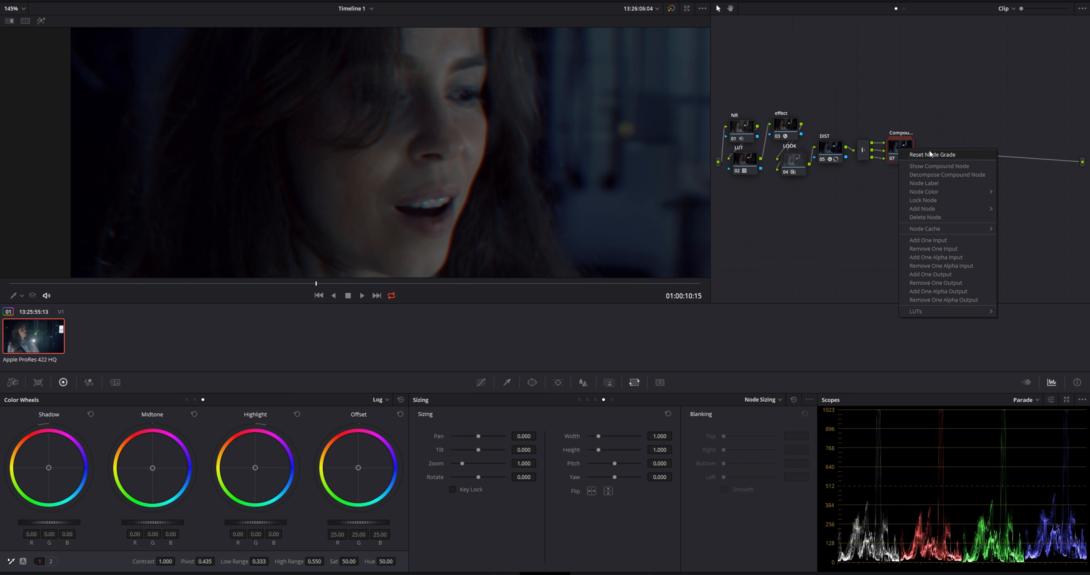
pyautogui.click(1021, 2)
pyautogui.click(1021, 2)
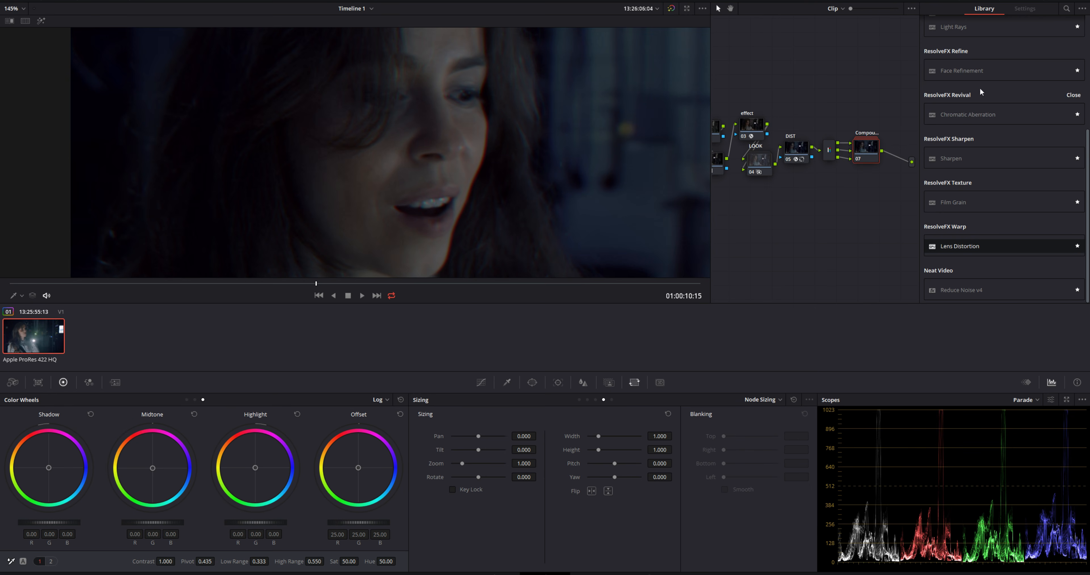
pyautogui.click(1021, 2)
# Label the new compound node CHROMA
pyautogui.rightClick(899, 146)
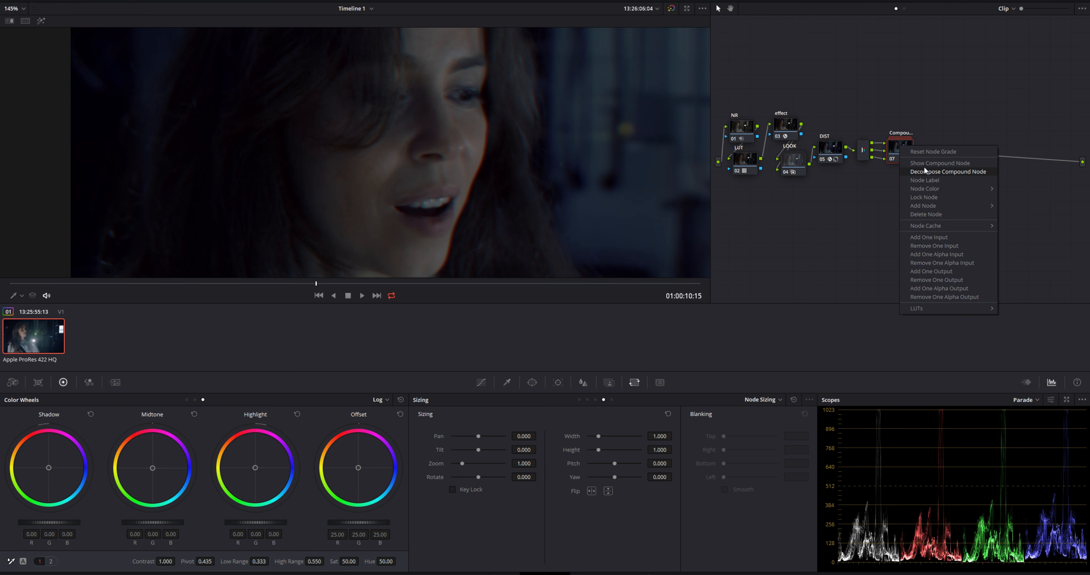
pyautogui.click(931, 178)
pyautogui.write('CHROMA')
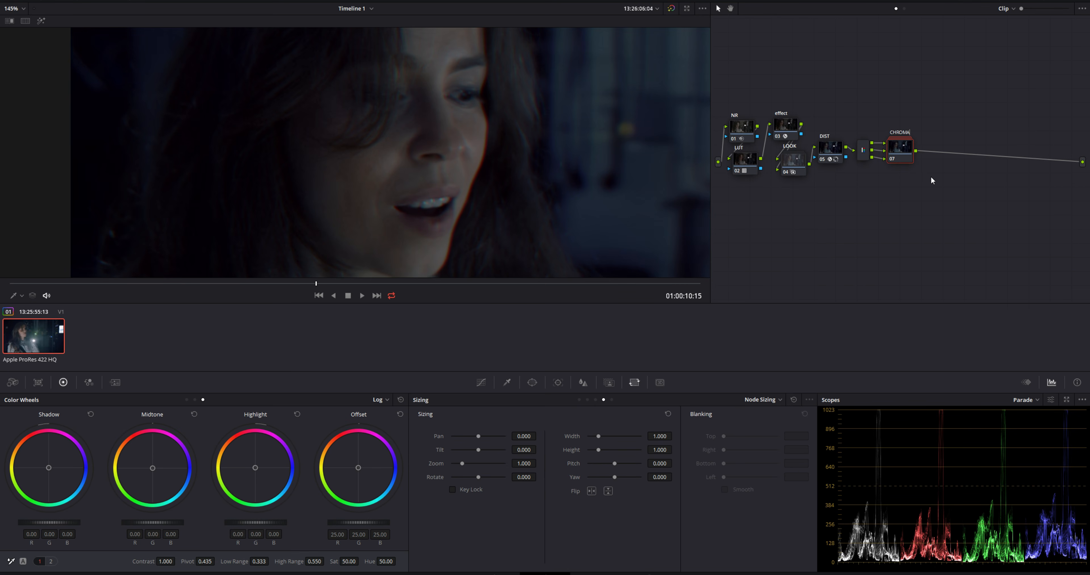
pyautogui.press('Return')
# Compare the graded and bypassed image on a close-up of the woman's face at an earlier frame
pyautogui.hotkey('shift', 'z')
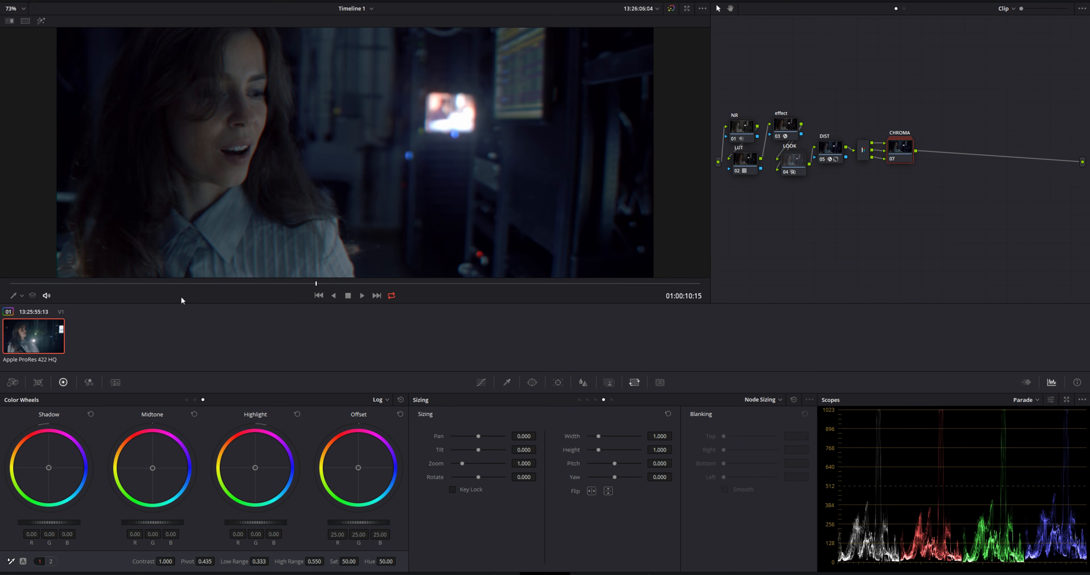
pyautogui.moveTo(198, 284)
pyautogui.mouseDown()
pyautogui.moveTo(235, 284)
pyautogui.moveTo(217, 289)
pyautogui.mouseUp()
pyautogui.scroll(2, 220, 190)
pyautogui.scroll(4, 220, 190)
pyautogui.hotkey('shift', 'd')
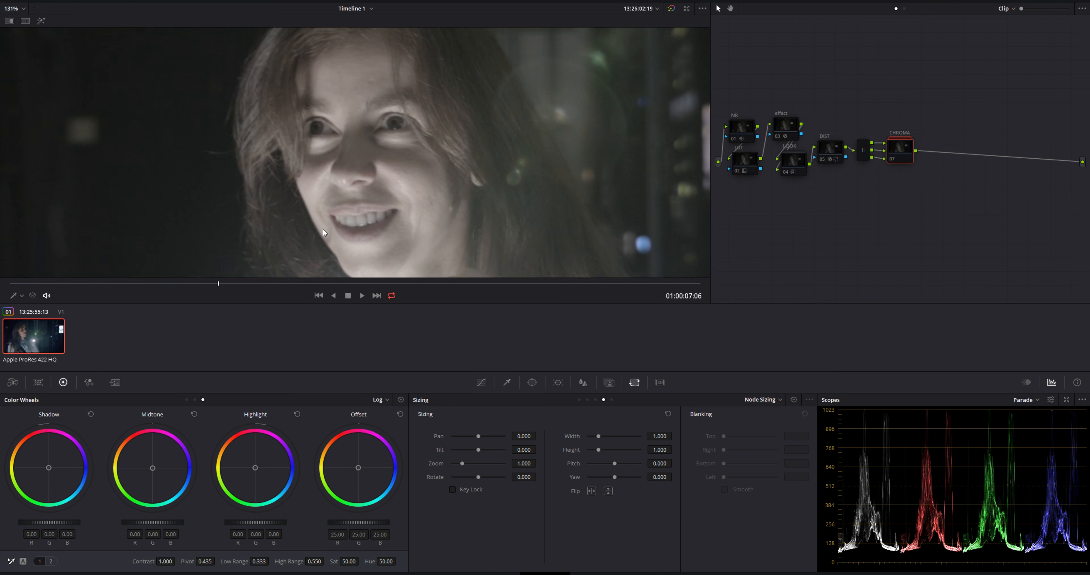
pyautogui.hotkey('shift', 'd')
pyautogui.hotkey('shift', 'd')
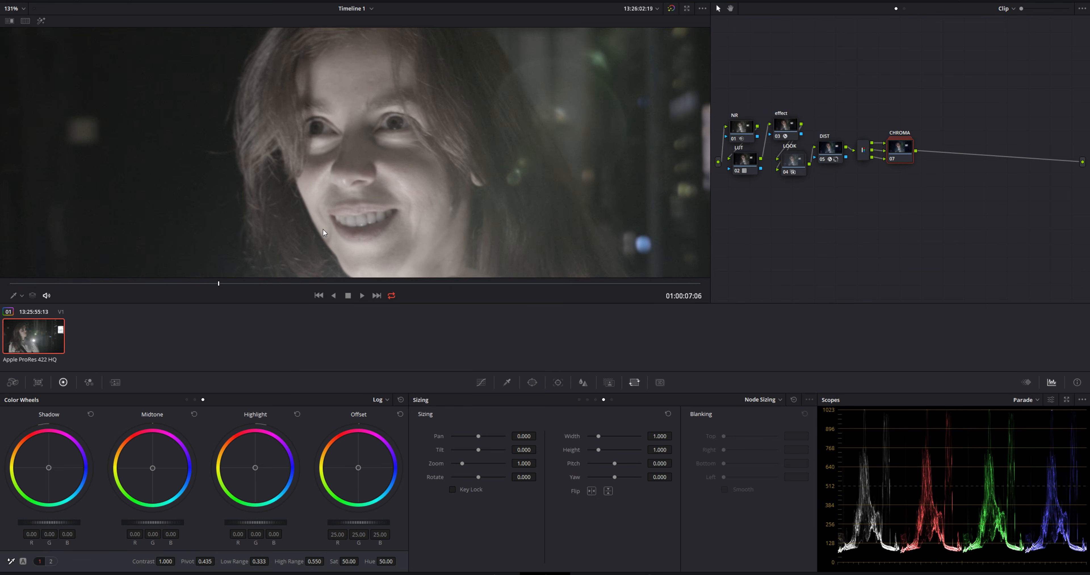
pyautogui.hotkey('shift', 'd')
pyautogui.scroll(-6, 323, 228)
# Add a serial node after CHROMA and activate a circle window on it at the flashlight frame
pyautogui.moveTo(253, 282)
pyautogui.mouseDown()
pyautogui.moveTo(272, 286)
pyautogui.moveTo(258, 290)
pyautogui.mouseUp()
pyautogui.hotkey('alt', 's')
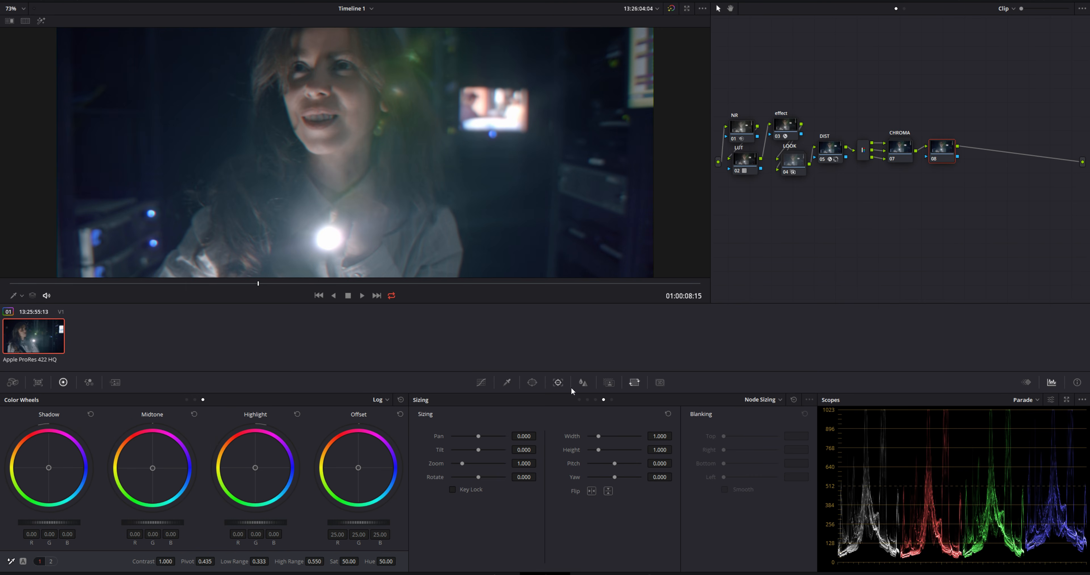
pyautogui.click(532, 382)
pyautogui.scroll(-2, 330, 187)
pyautogui.scroll(1, 331, 185)
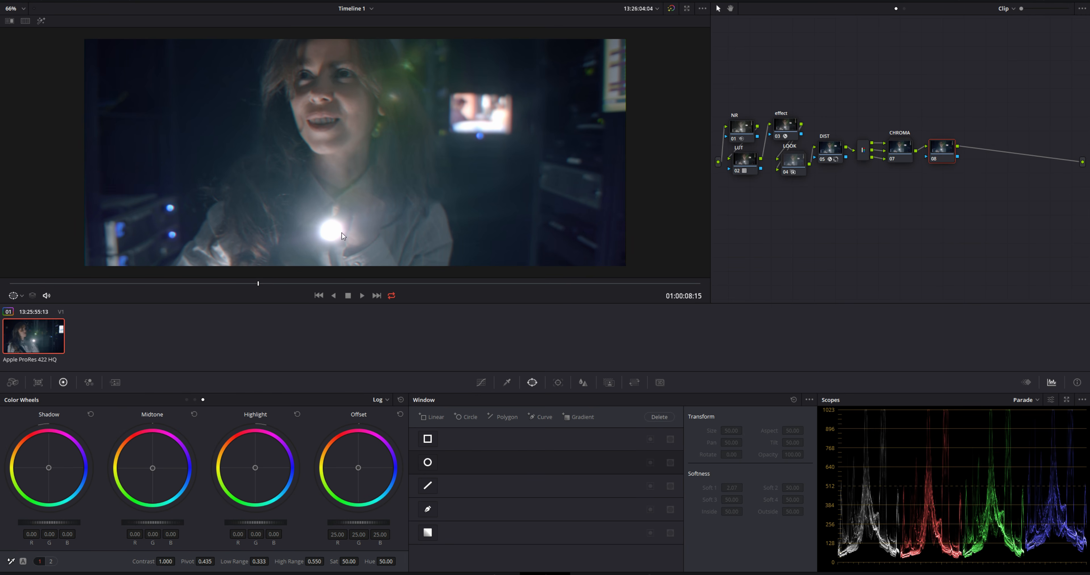
pyautogui.click(428, 467)
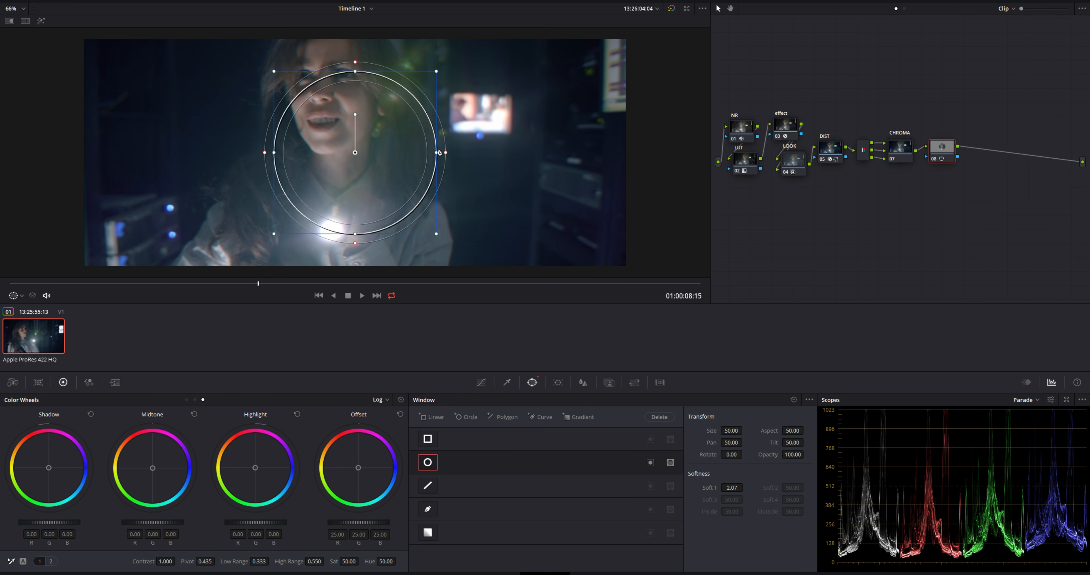
# Stretch the circle window into a frame-wide ellipse of size 54.57 and aspect 80.54, set softness to 2.81, and invert it
pyautogui.moveTo(438, 153); pyautogui.dragTo(672, 153)
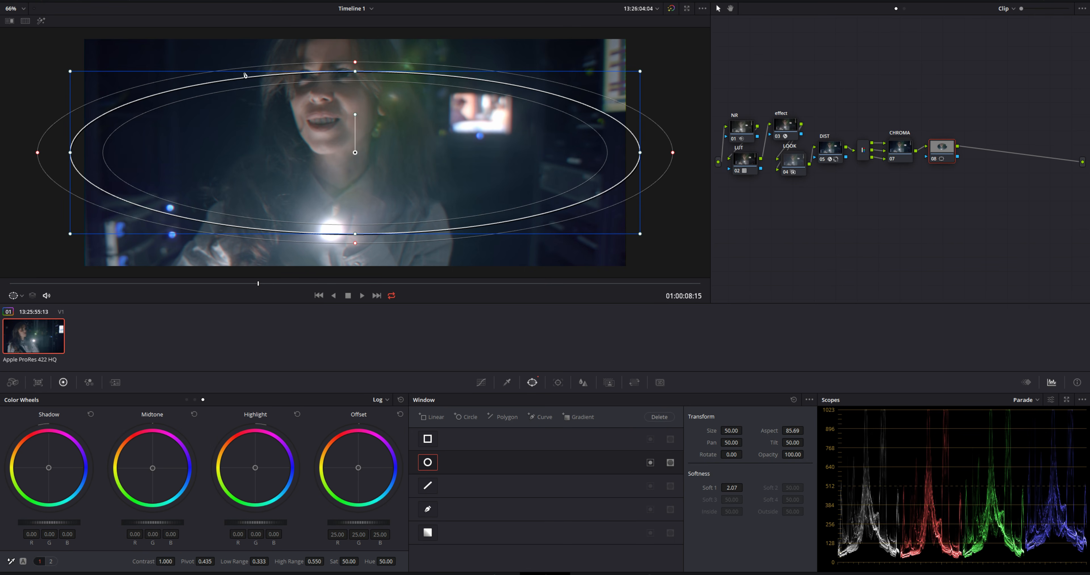
pyautogui.moveTo(356, 71); pyautogui.dragTo(356, 42)
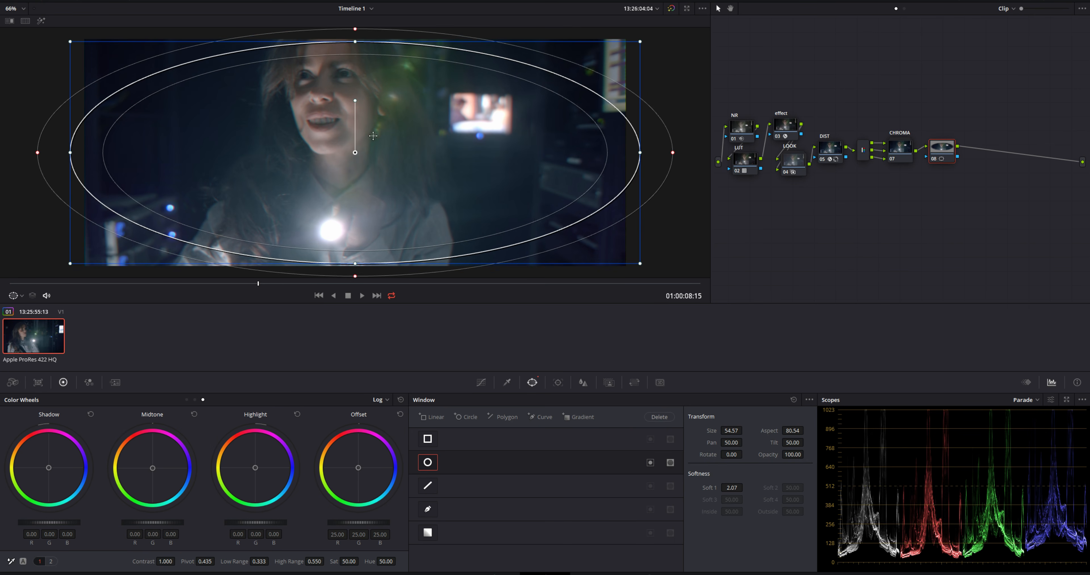
pyautogui.scroll(-1, 356, 41)
pyautogui.moveTo(659, 155); pyautogui.dragTo(669, 153)
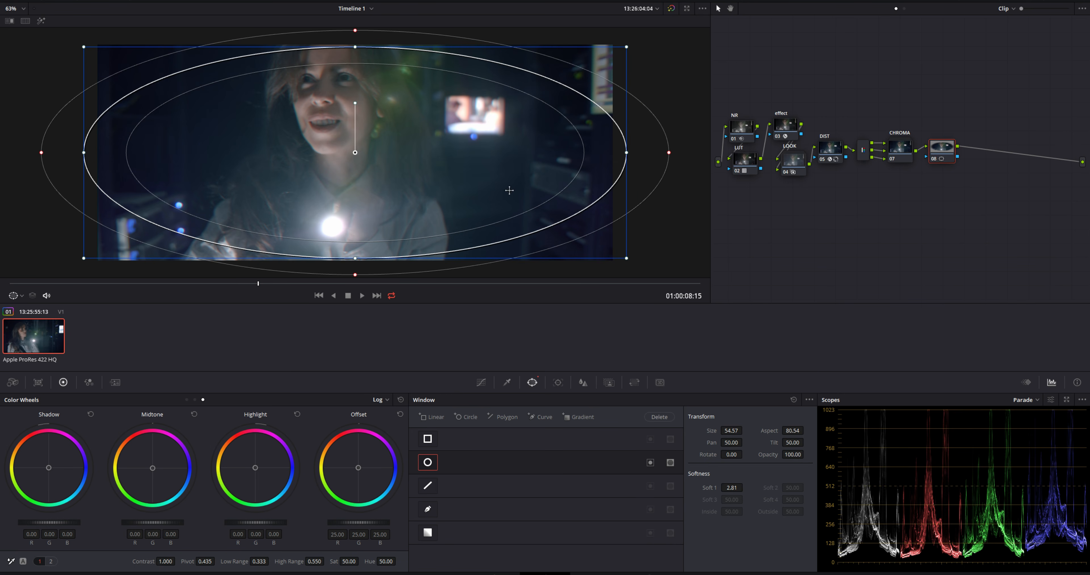
pyautogui.click(650, 463)
# Darken the area outside the ellipse by setting the primaries Gamma to -0.03 on all channels
pyautogui.click(382, 399)
pyautogui.click(402, 413)
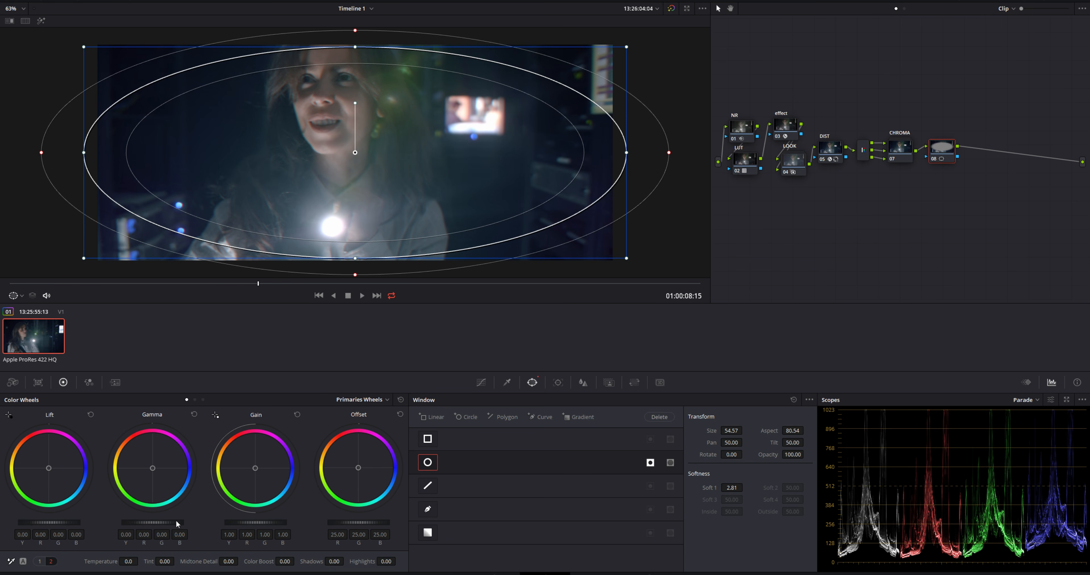
pyautogui.moveTo(152, 522); pyautogui.dragTo(143, 523)
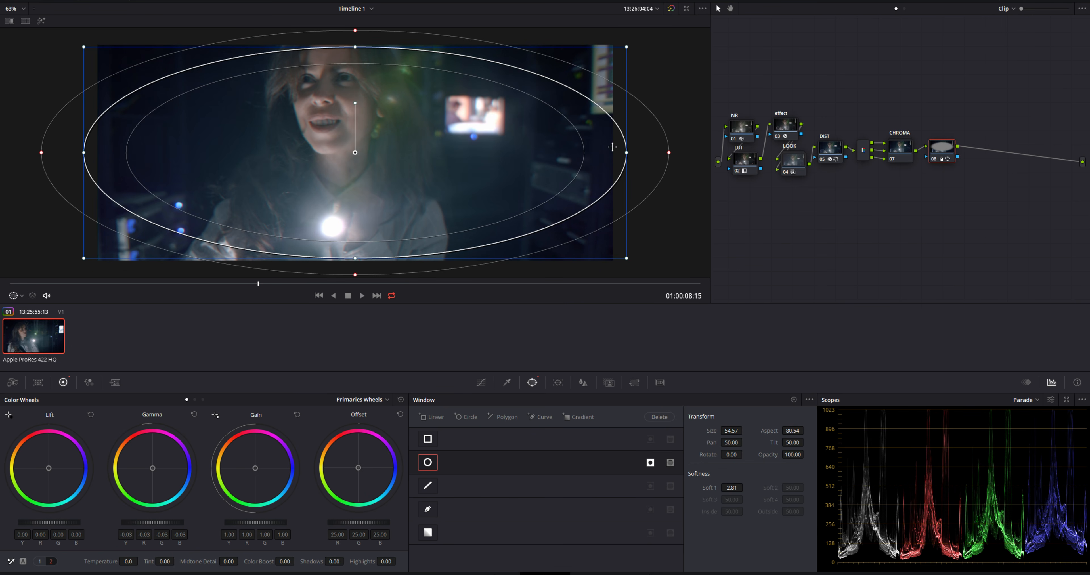
# Refine the vignette window to softness 3.92, pan 49.73, tilt 50.25, size 52.47 and aspect 82.94, then deselect its node
pyautogui.moveTo(669, 153)
pyautogui.mouseDown()
pyautogui.moveTo(698, 155)
pyautogui.moveTo(685, 153)
pyautogui.mouseUp()
pyautogui.moveTo(438, 181); pyautogui.dragTo(432, 175)
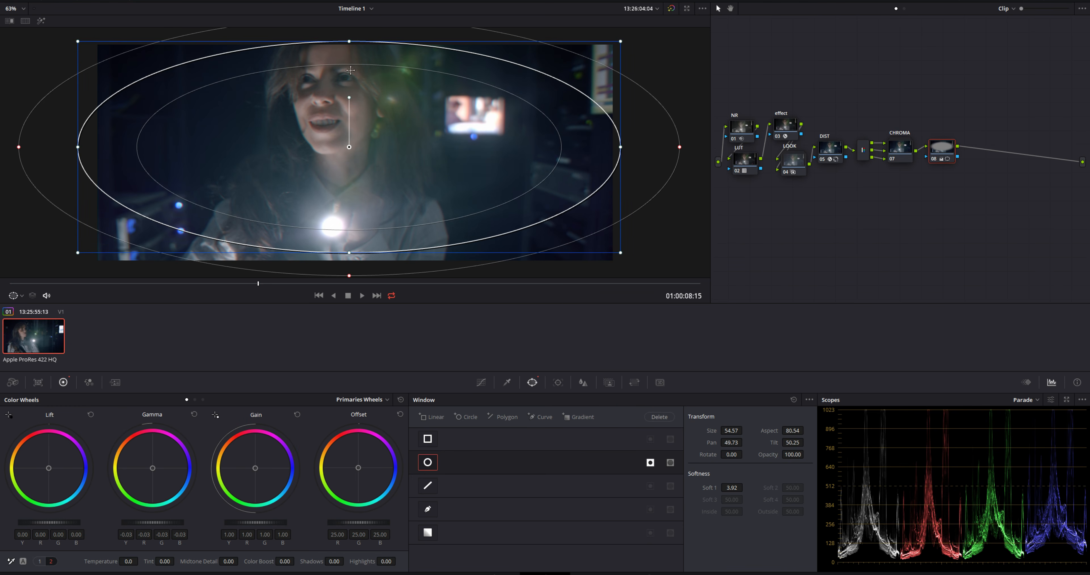
pyautogui.moveTo(350, 40); pyautogui.dragTo(349, 55)
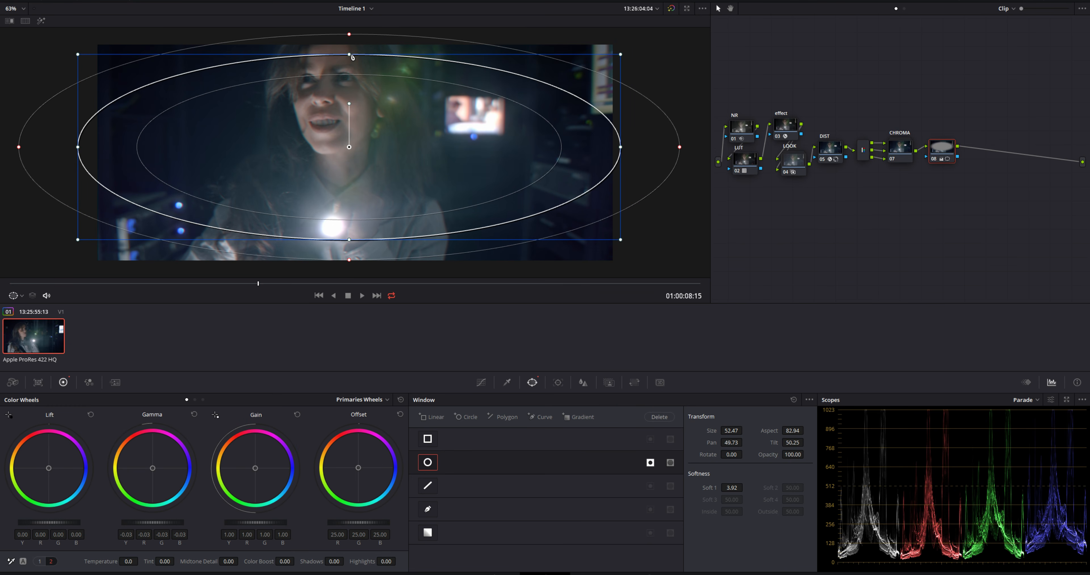
pyautogui.click(906, 149)
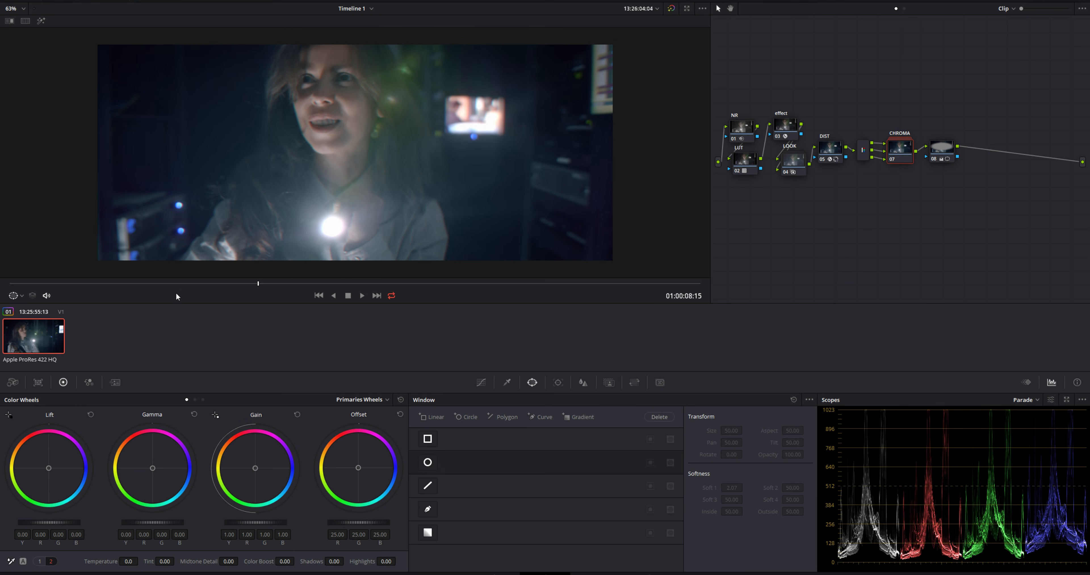
# Go to a later frame with the flashlight pointing at the cables and label the vignette node V
pyautogui.moveTo(199, 283); pyautogui.dragTo(387, 278)
pyautogui.click(949, 159)
pyautogui.rightClick(943, 146)
pyautogui.click(967, 162)
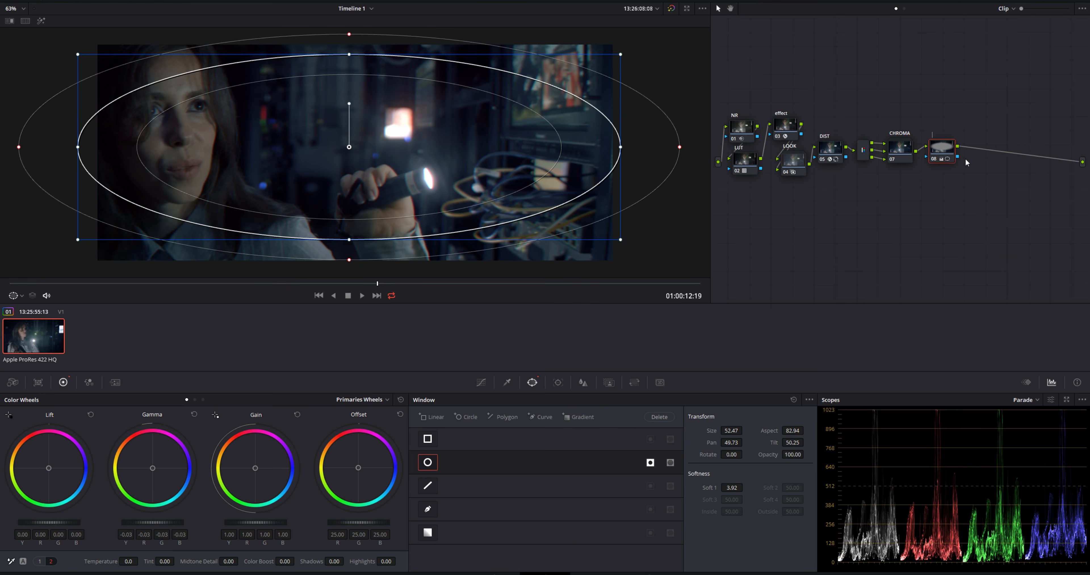
pyautogui.write('V')
pyautogui.press('Return')
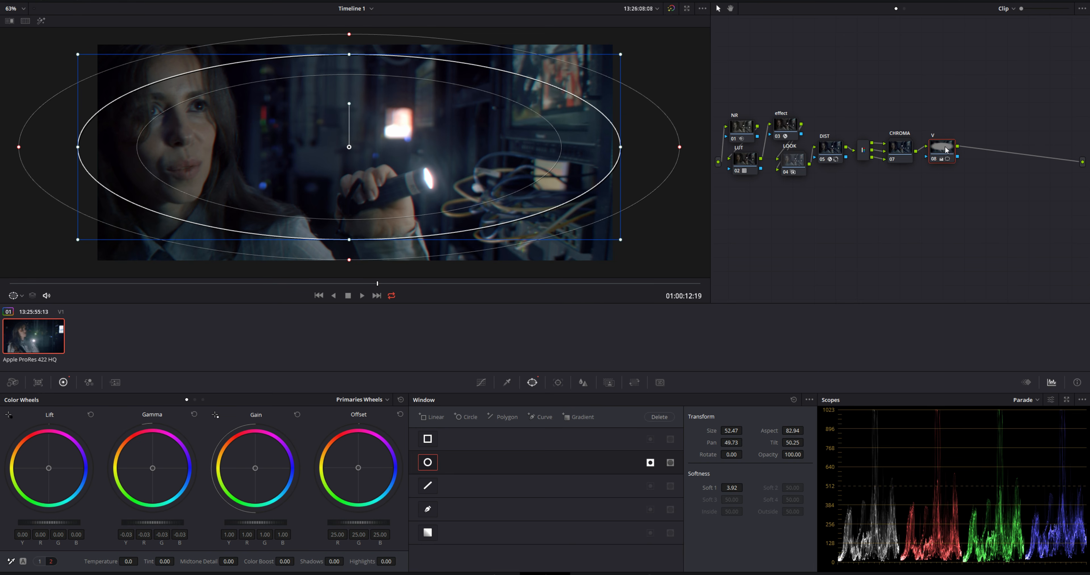
# Add a serial node after V and apply the Film Grain effect to it
pyautogui.hotkey('alt', 's')
pyautogui.click(1028, 0)
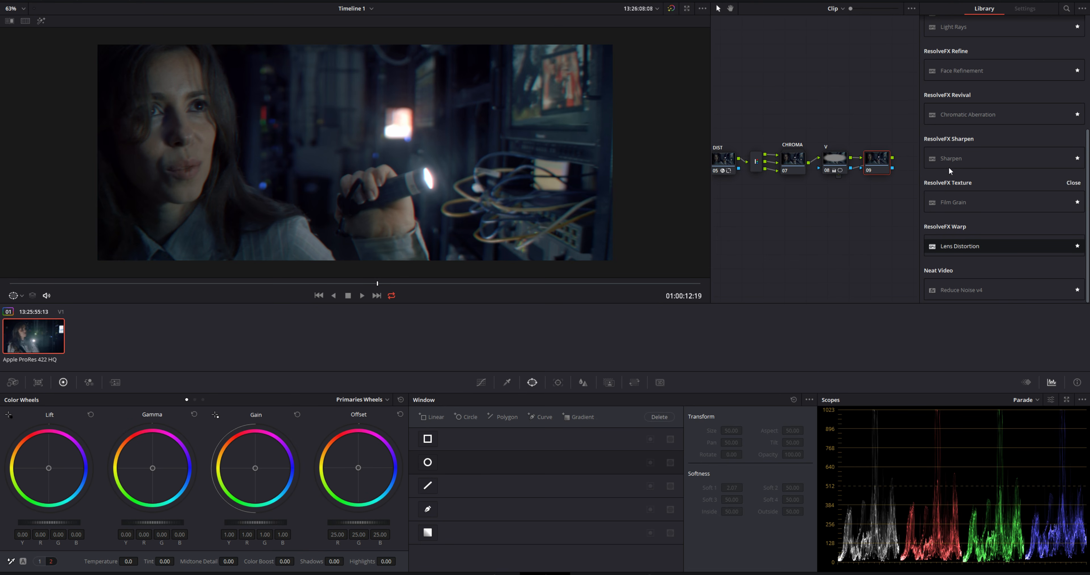
pyautogui.moveTo(878, 160); pyautogui.dragTo(878, 159)
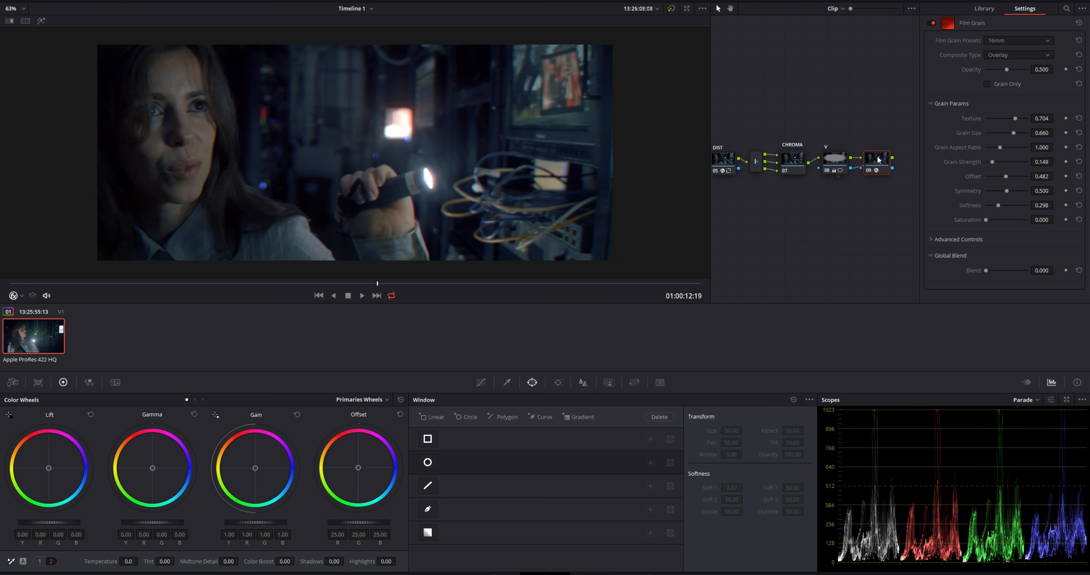
pyautogui.moveTo(878, 158); pyautogui.dragTo(875, 158)
# Set the film grain's texture to 0.755 and grain strength to 0.266, judging it on a close-up of the woman's face
pyautogui.scroll(5, 304, 134)
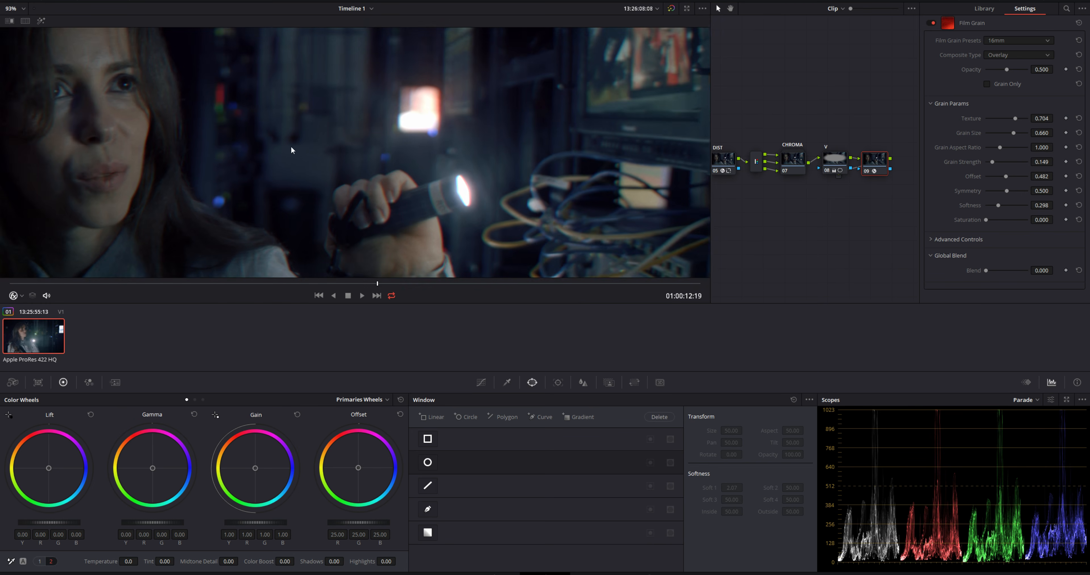
pyautogui.scroll(4, 287, 151)
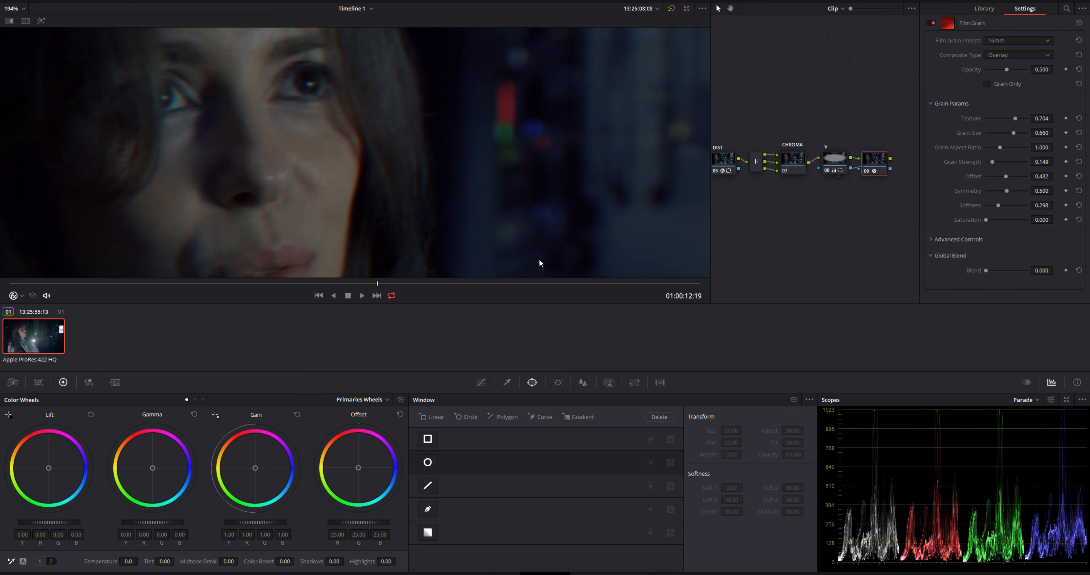
pyautogui.moveTo(369, 285); pyautogui.dragTo(372, 284)
pyautogui.scroll(4, 306, 225)
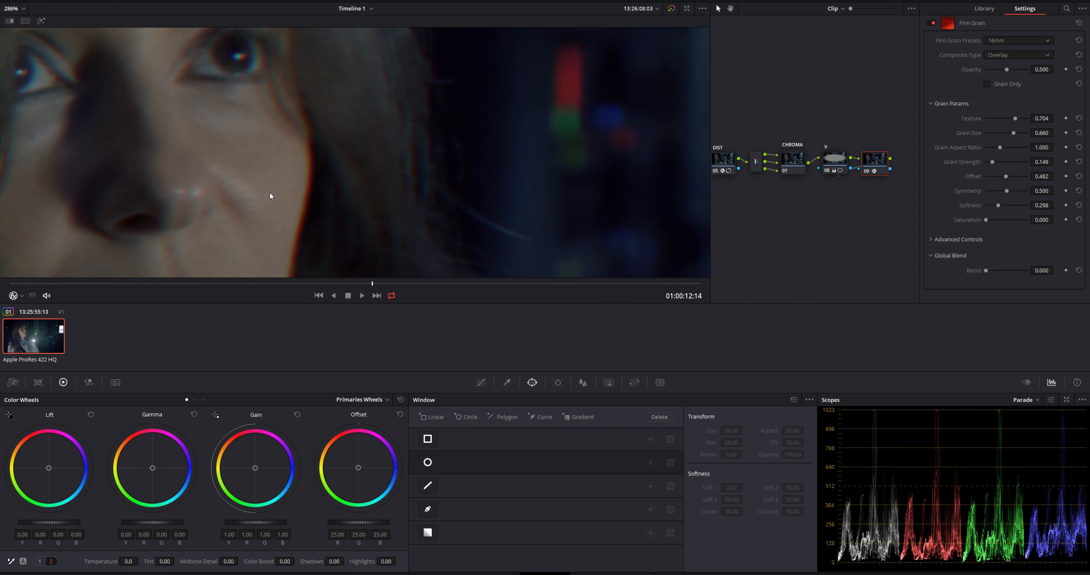
pyautogui.moveTo(270, 192); pyautogui.dragTo(356, 209)
pyautogui.scroll(2, 357, 213)
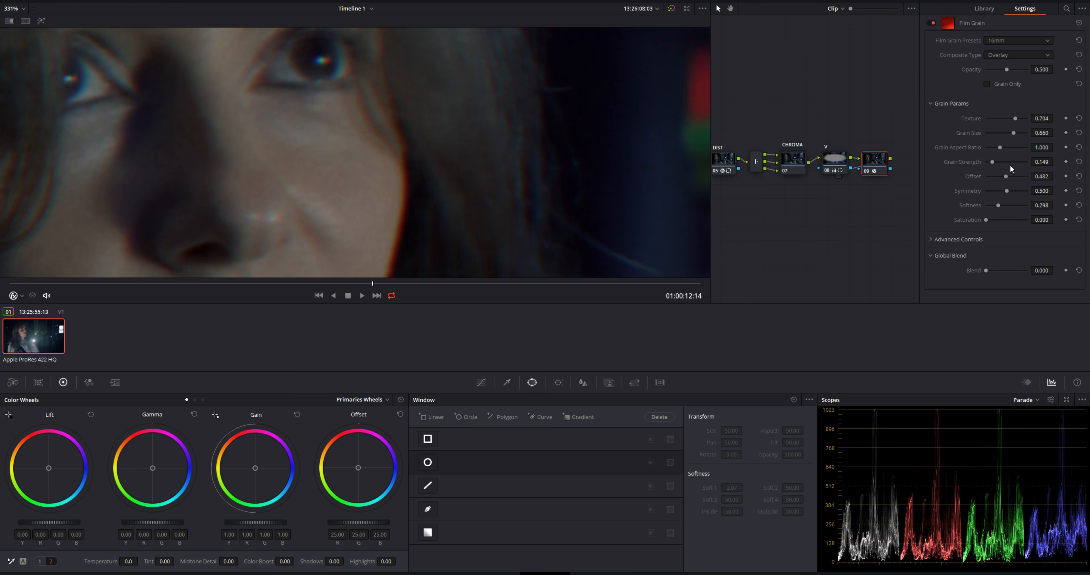
pyautogui.moveTo(1004, 162); pyautogui.dragTo(996, 162)
pyautogui.hotkey('shift', 'z')
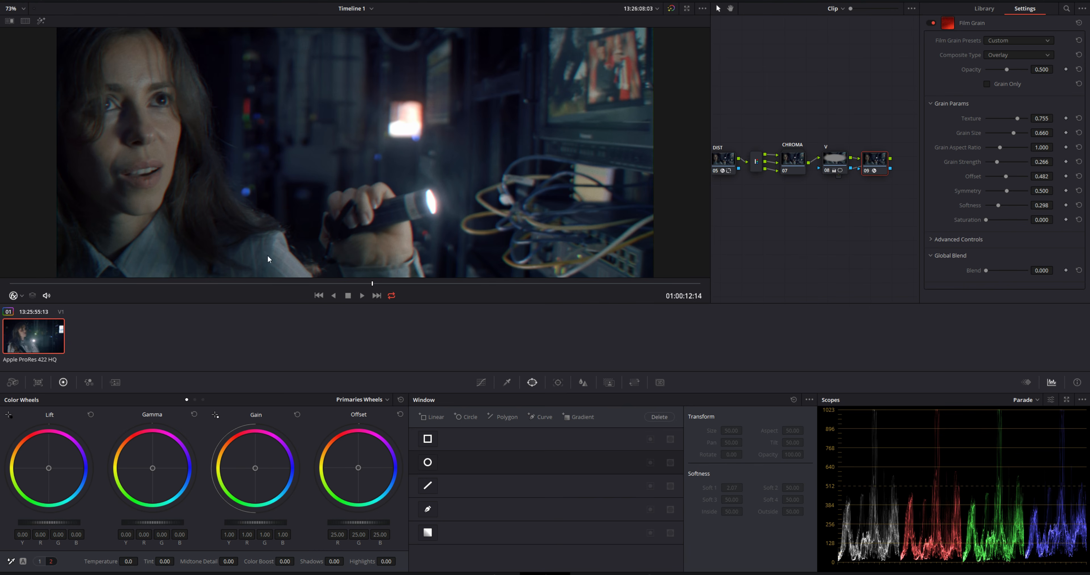
# Show the frame with the flashlight facing the camera in the enlarged viewer and turn off loop playback
pyautogui.click(246, 283)
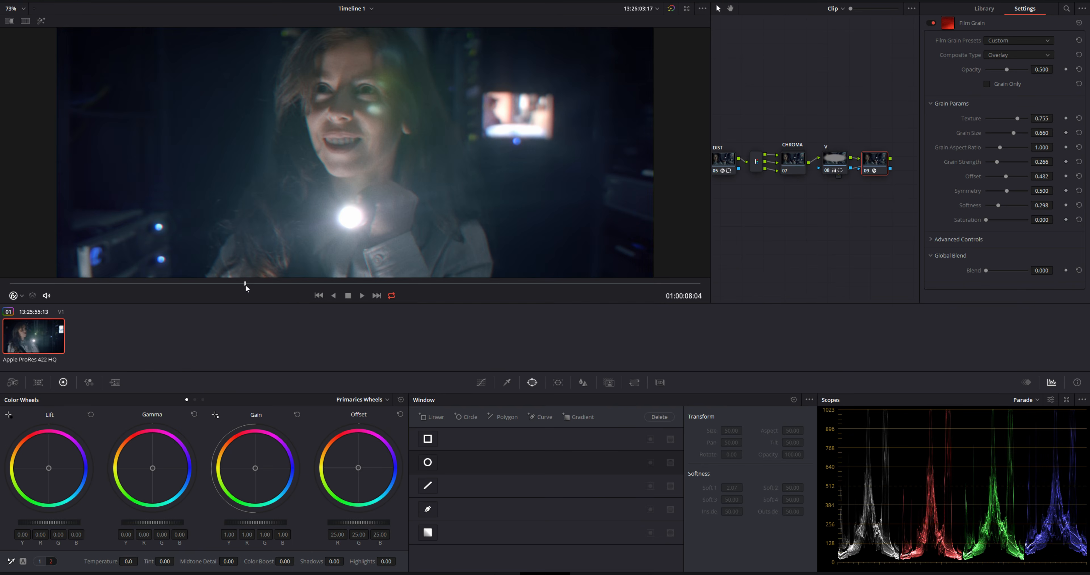
pyautogui.hotkey('alt', 'f')
pyautogui.click(1024, 0)
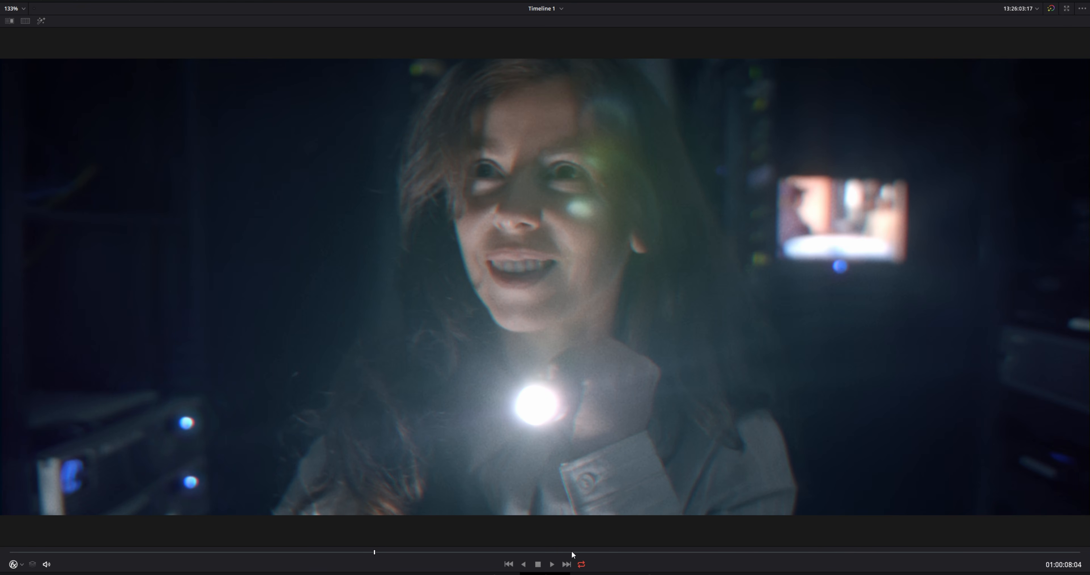
pyautogui.click(582, 565)
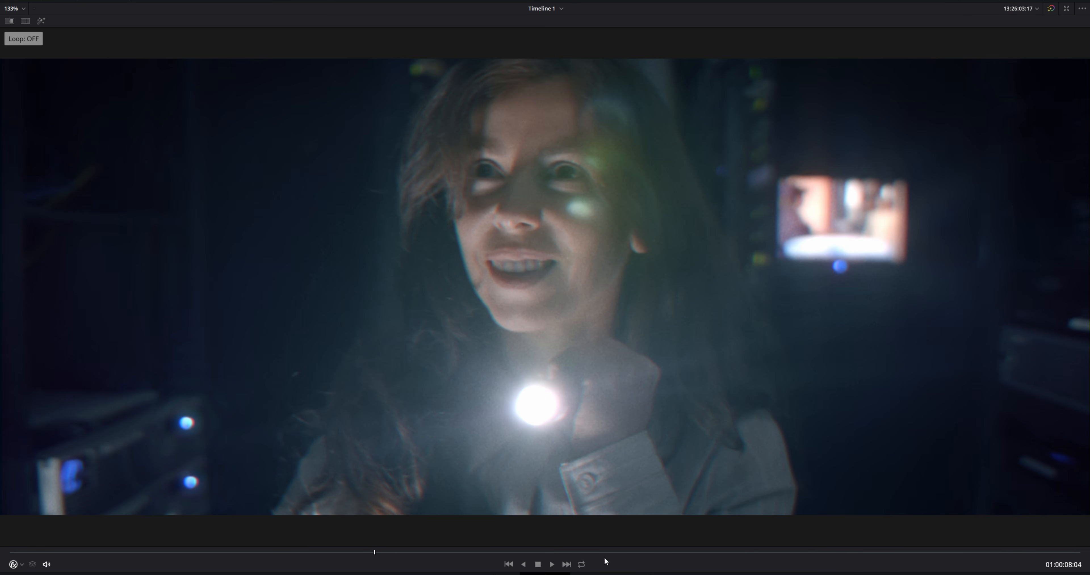